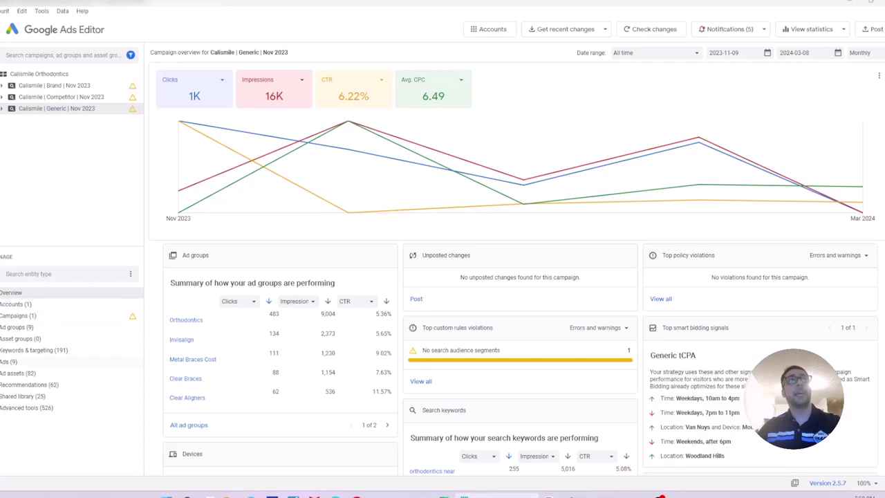
Open the responsive search ads list for the Calismile | Generic | Nov 2023 campaign and view the Metal Braces and Clear Aligners ads.
left_click(4, 362)
left_click(14, 374)
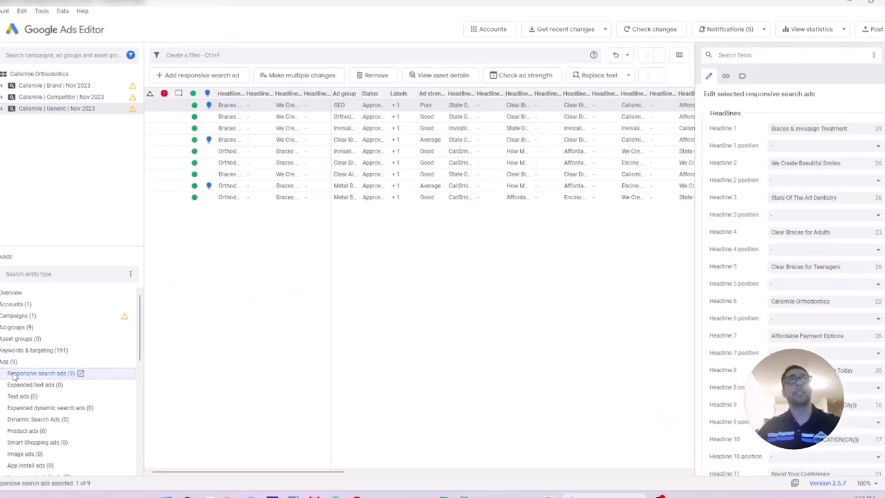
left_click(290, 206)
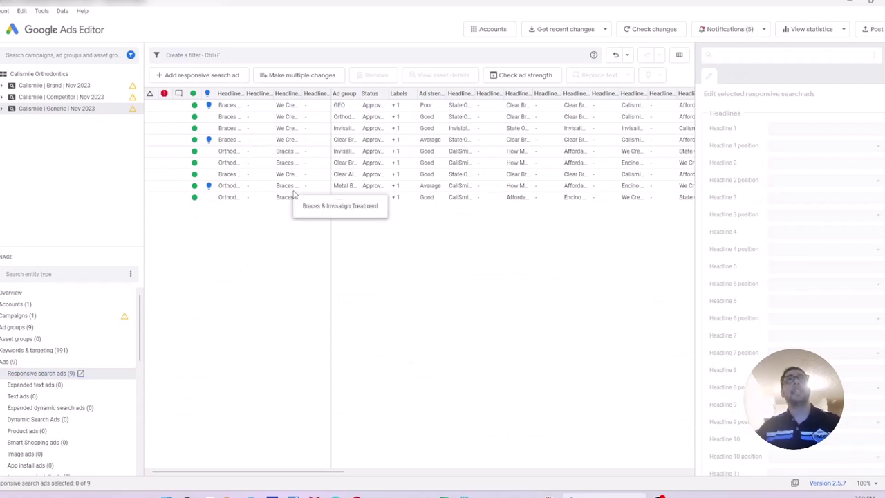
left_click(260, 199)
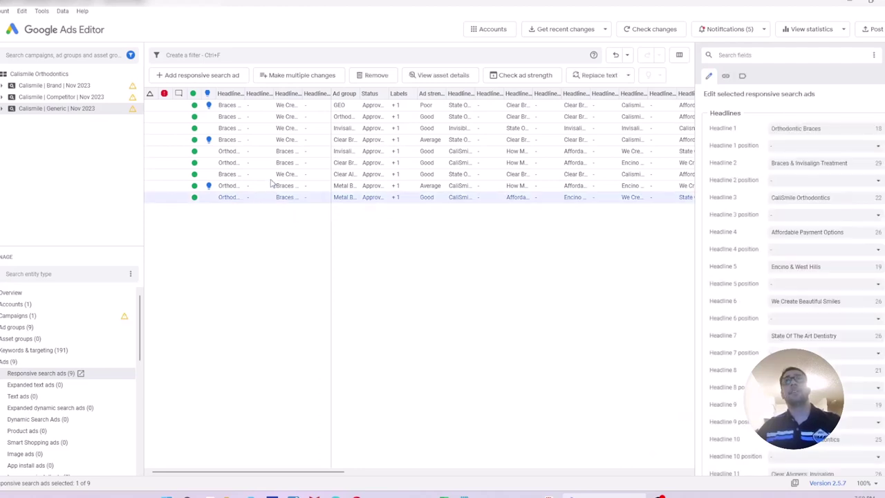
left_click(270, 178)
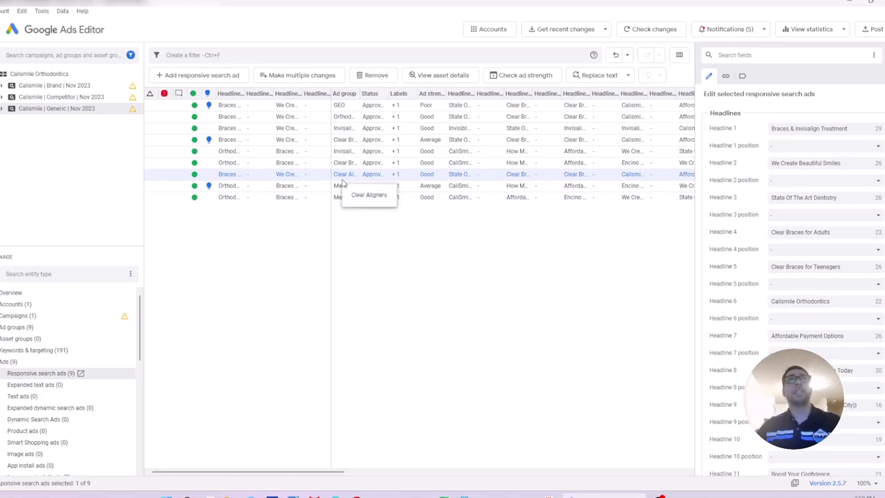
left_click(306, 214)
left_click(308, 201)
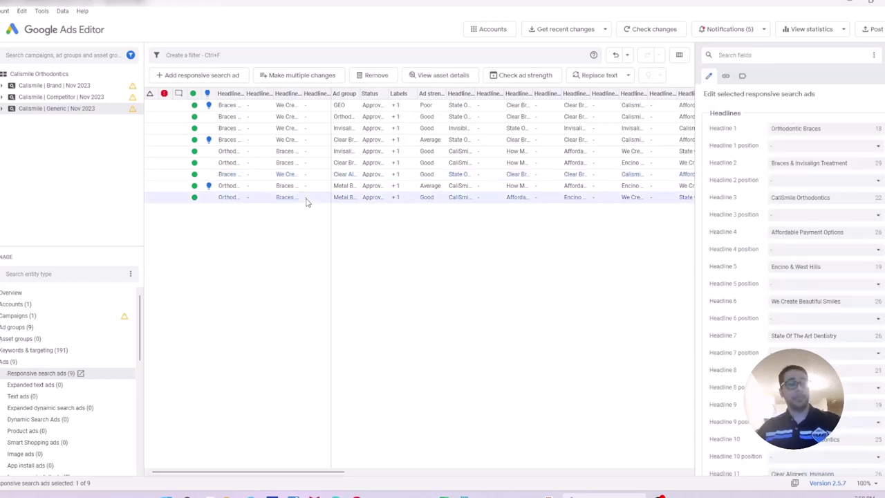
Copy all responsive search ads and paste them into the blank Google Sheets spreadsheet starting at cell A1.
key("ctrl+a")
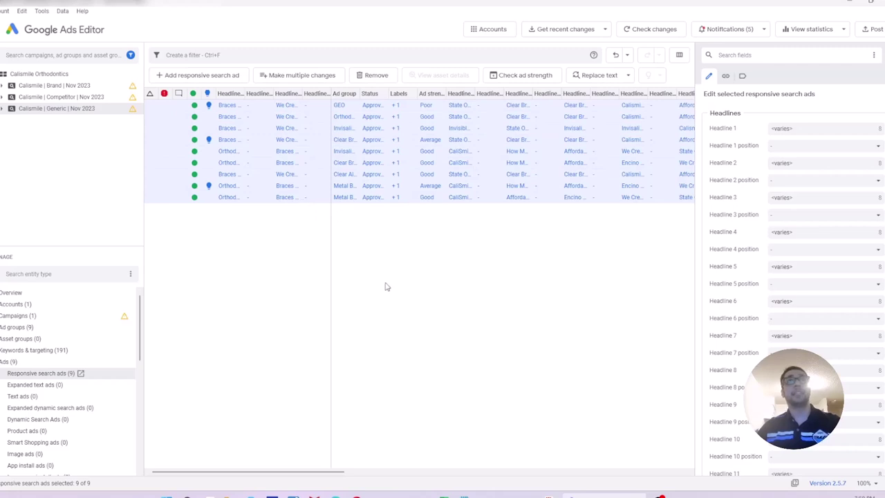
left_click(404, 458)
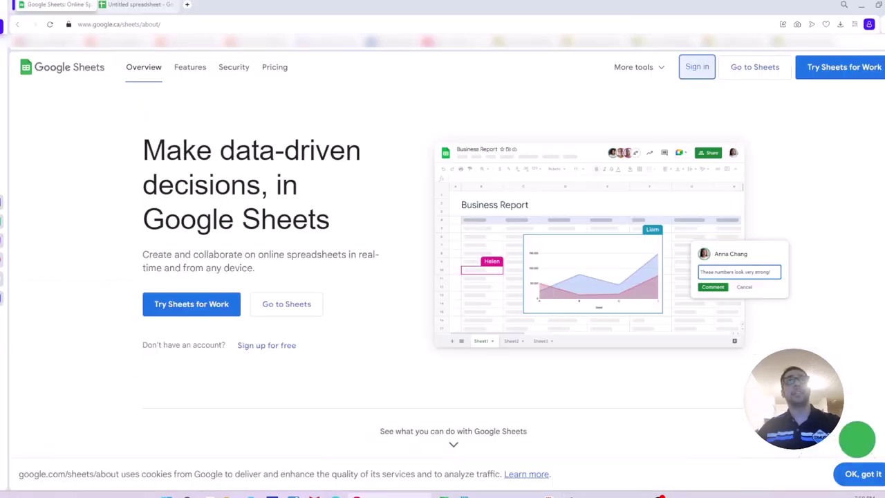
left_click(123, 7)
left_click(61, 140)
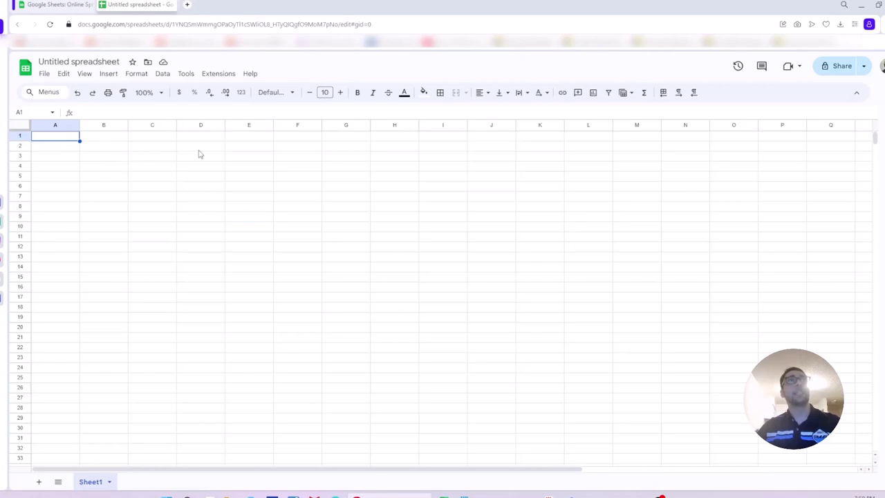
key("ctrl+v")
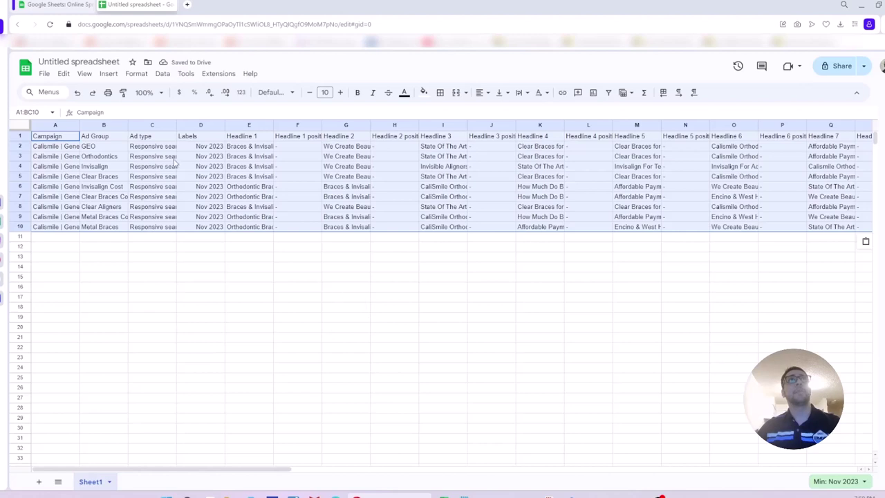
Widen column E so the full Headline 1 texts fit.
left_click(171, 236)
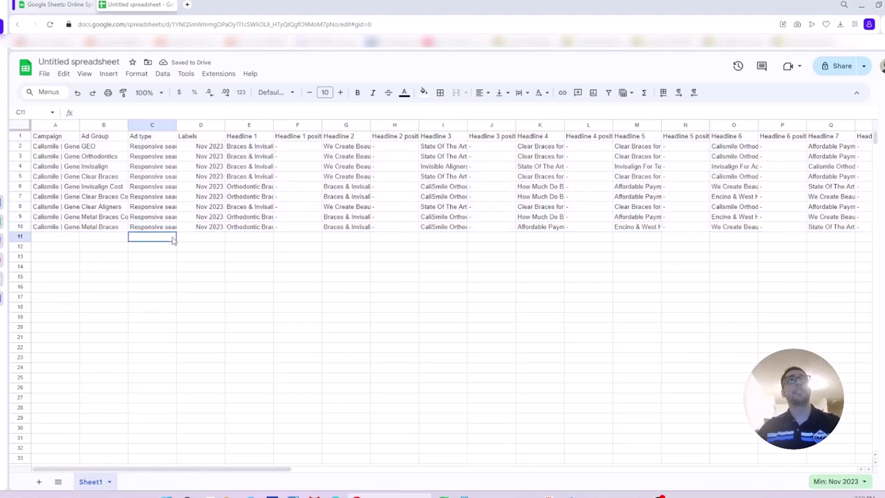
left_click(270, 149)
left_click_drag(274, 125, 326, 125)
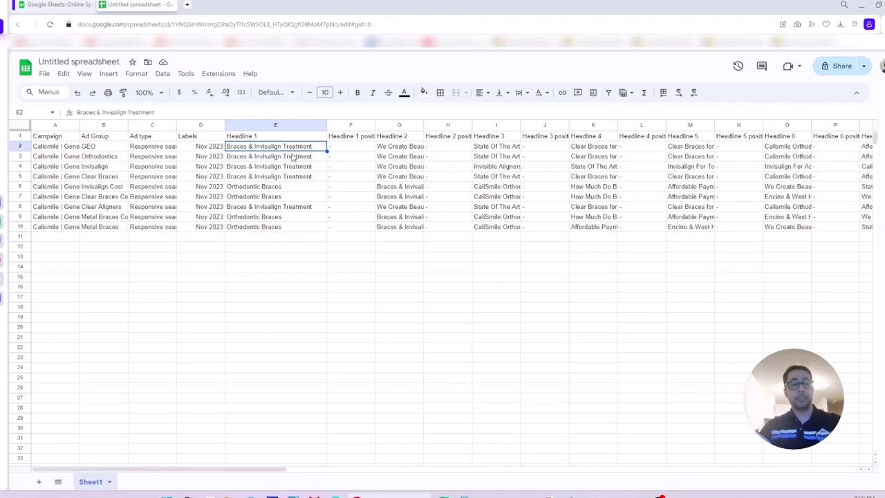
Enter "Headline 1 Demo" in E2 and copy it into cells E3 to E10 as Headline 1 for every ad.
type("Headline 1 Demo")
key("Return")
left_click(295, 147)
key("ctrl+c")
left_click_drag(297, 156, 280, 227)
key("ctrl+v")
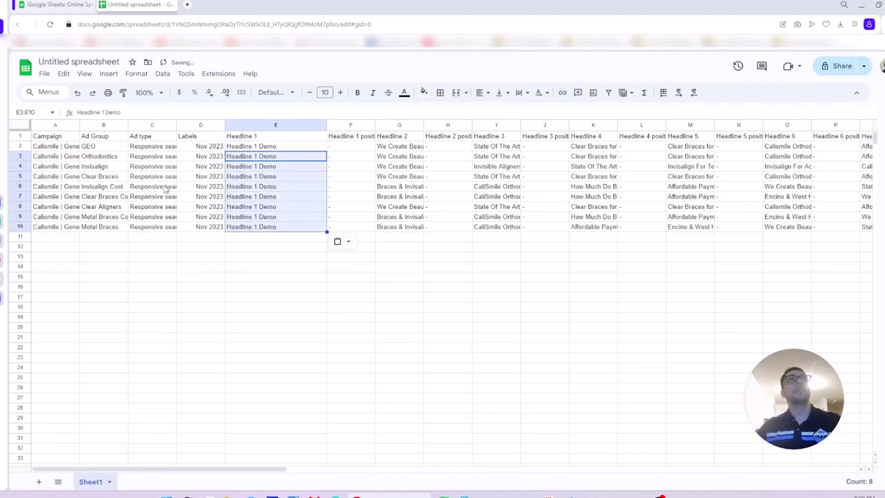
Copy rows 1 to 10 of the spreadsheet, including the column headings.
left_click(149, 177)
left_click(18, 136)
left_click_drag(19, 137, 20, 226)
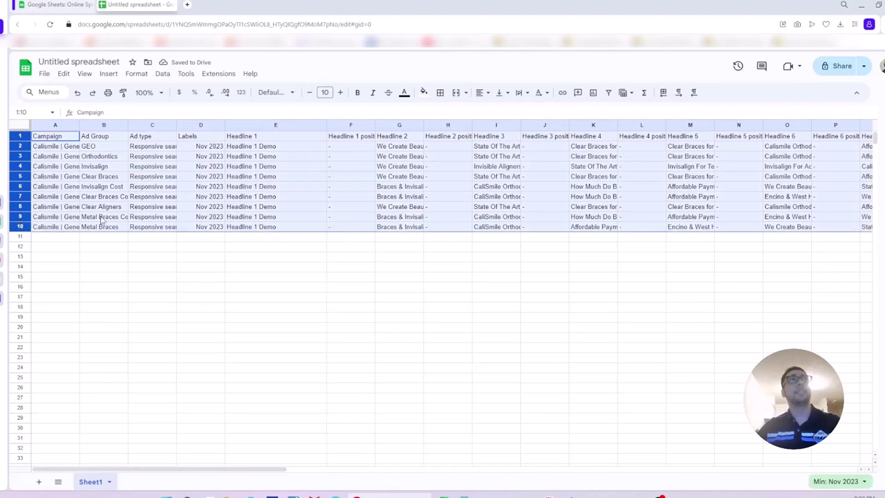
key("ctrl+c")
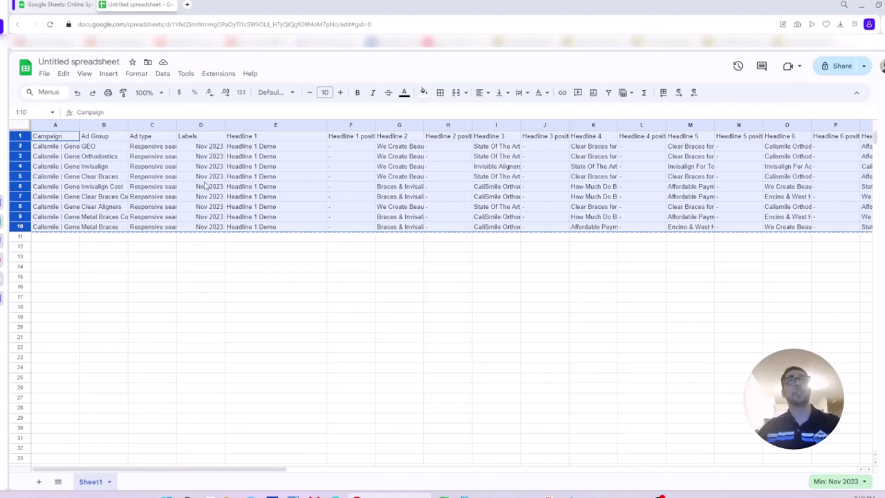
In Google Ads Editor, paste the copied rows as multiple changes using the data's own campaign and ad group columns, then process and finish for review.
left_click(569, 496)
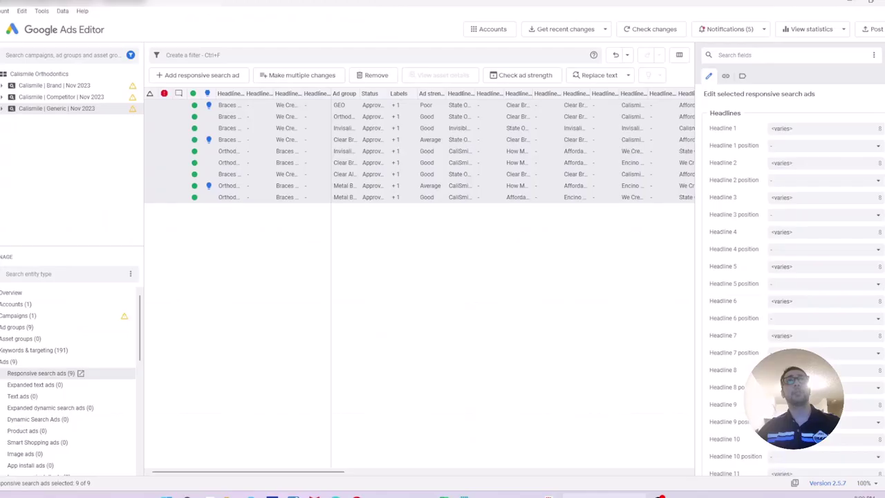
left_click(418, 332)
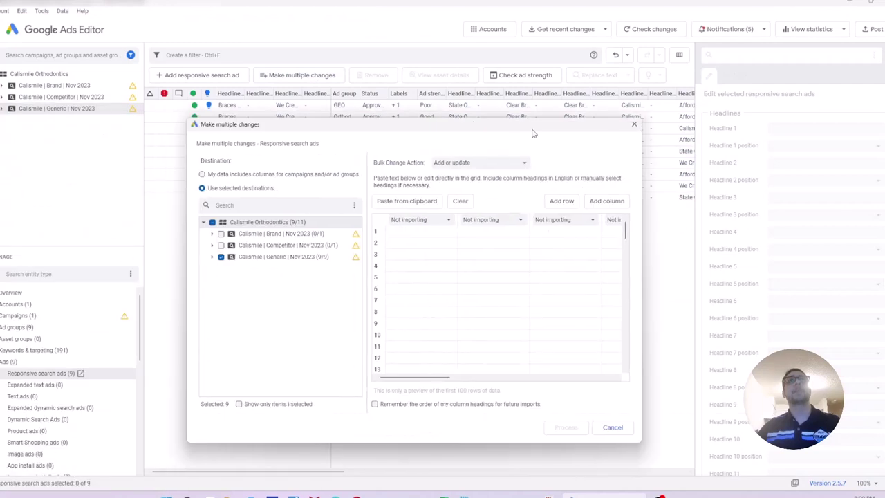
left_click(228, 174)
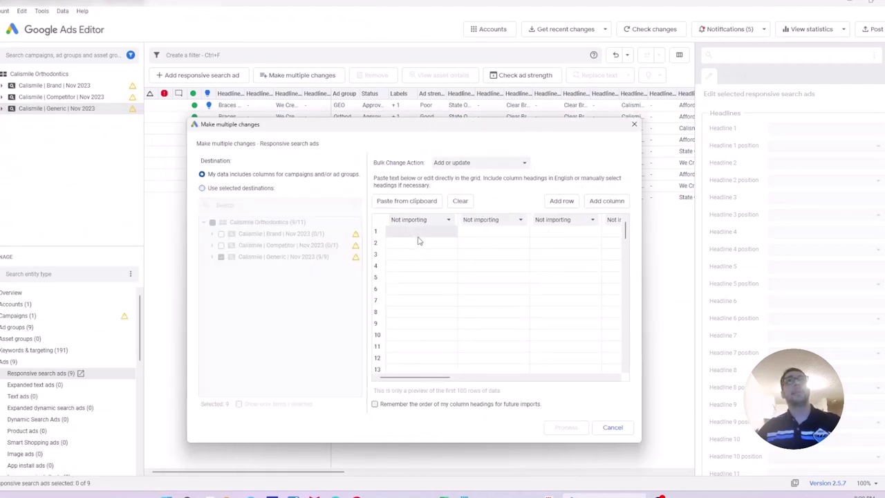
key("ctrl+v")
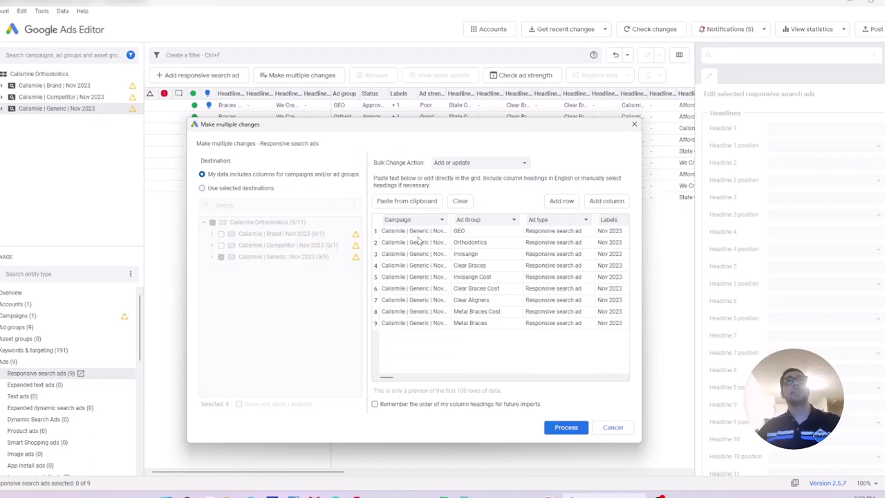
left_click(564, 428)
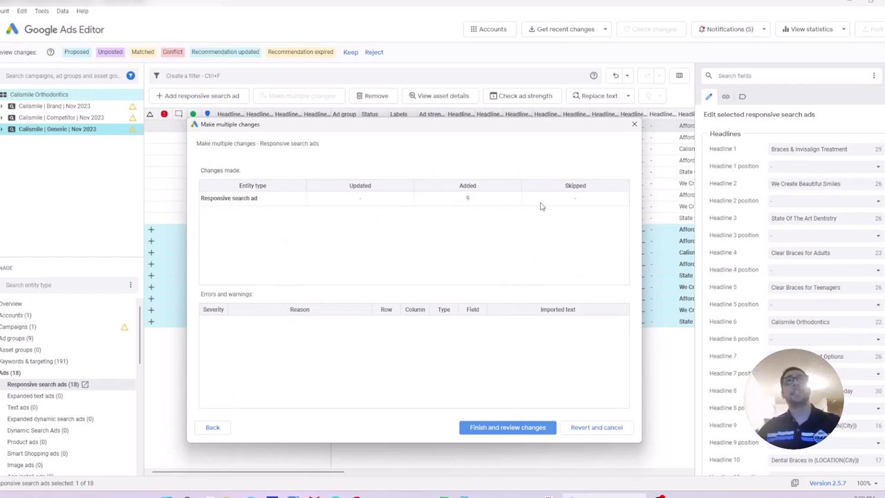
left_click(507, 429)
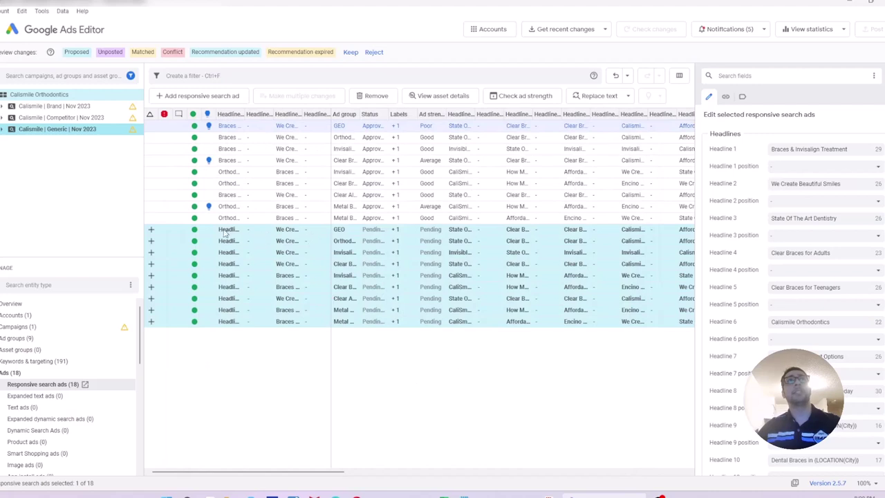
Compare the proposed responsive search ads with the existing ones, checking Headline 1, labels and ad strength, especially for the GEO ad group.
left_click(234, 140)
left_click(275, 162)
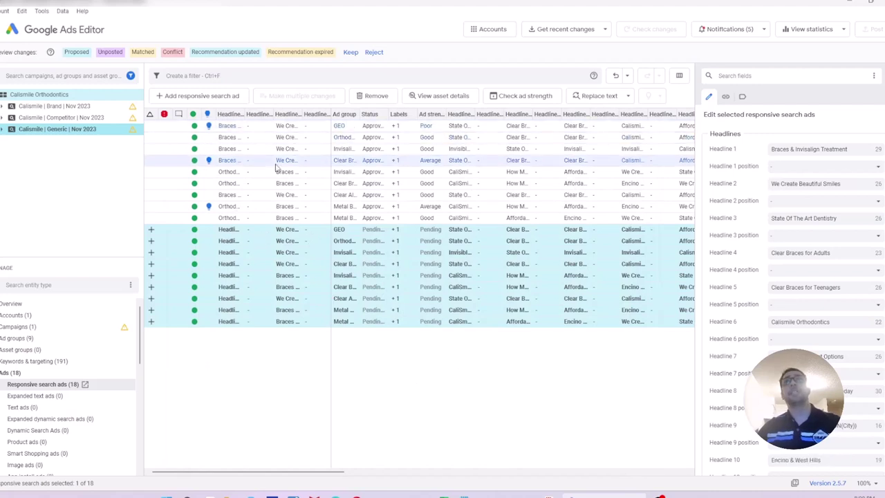
left_click(867, 153)
left_click(371, 173)
left_click(224, 230)
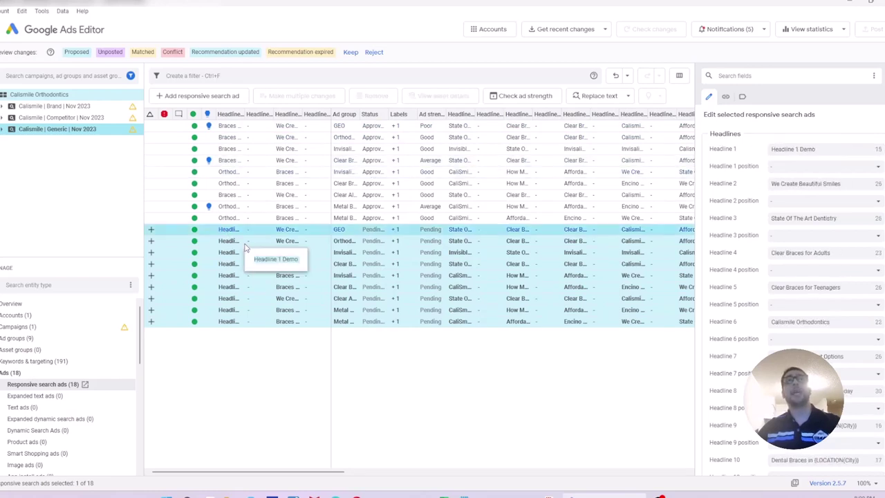
left_click(822, 149)
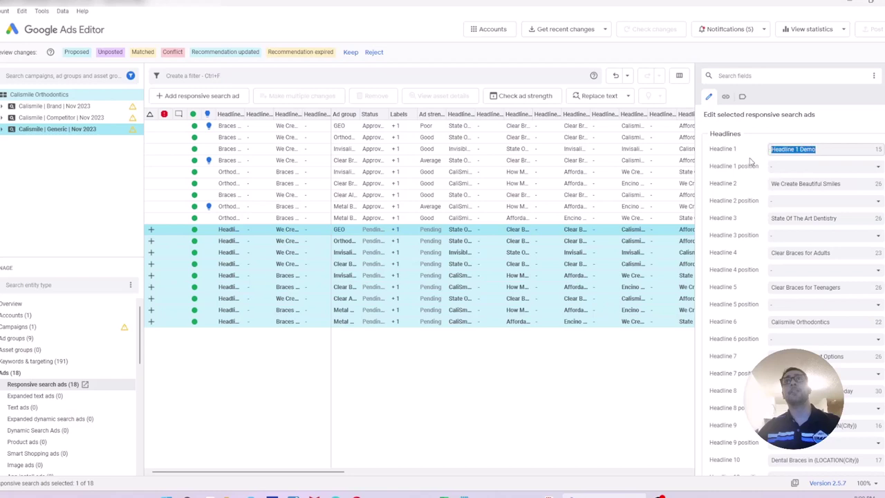
left_click(592, 276)
left_click(376, 234)
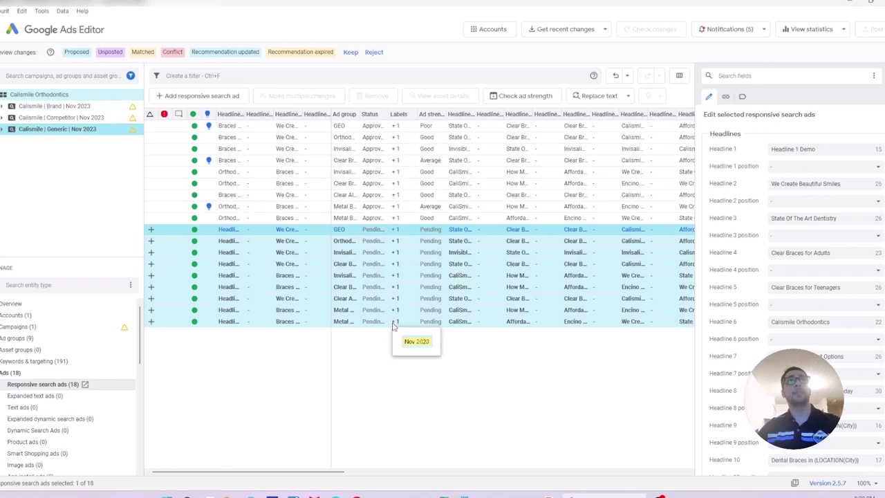
left_click(505, 348)
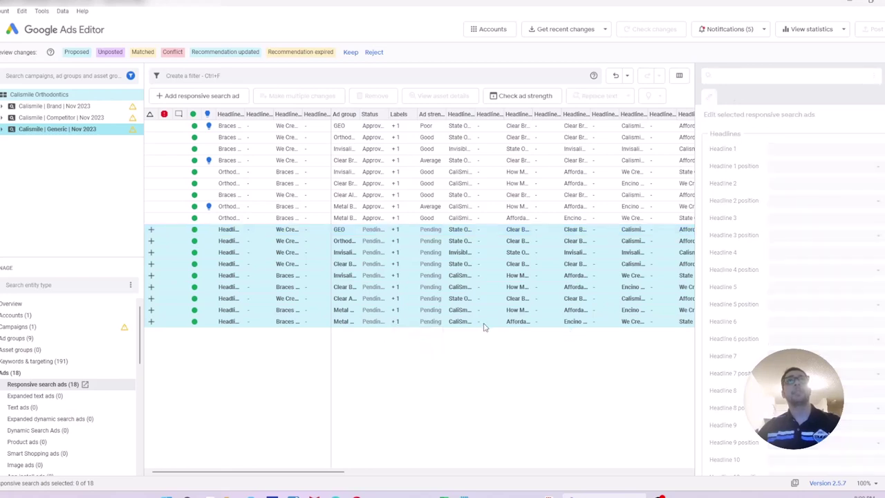
left_click(484, 323)
left_click(339, 233)
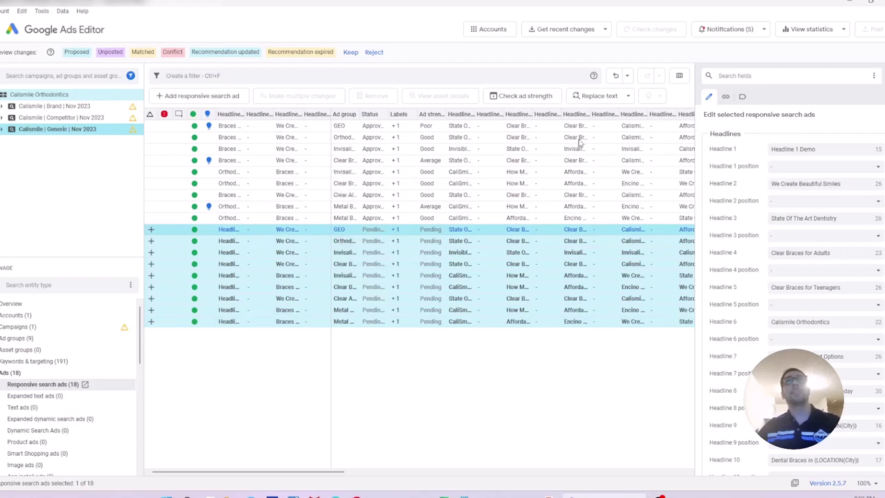
left_click(492, 126)
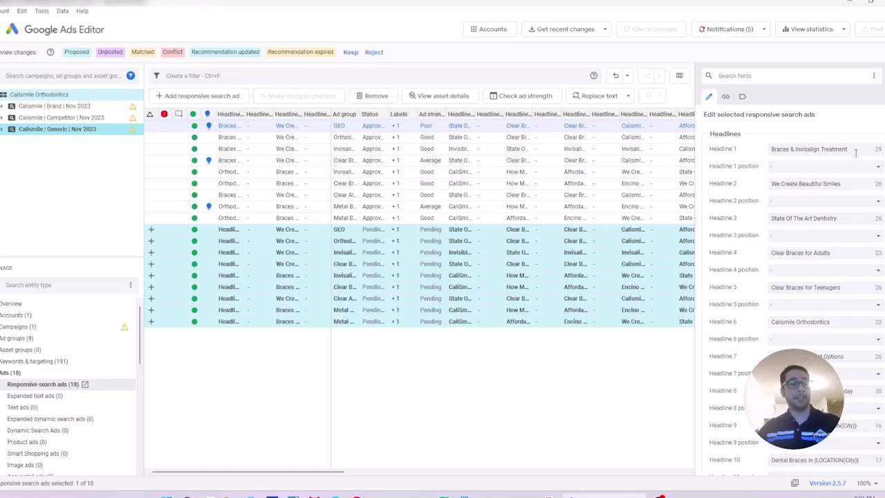
left_click(474, 232)
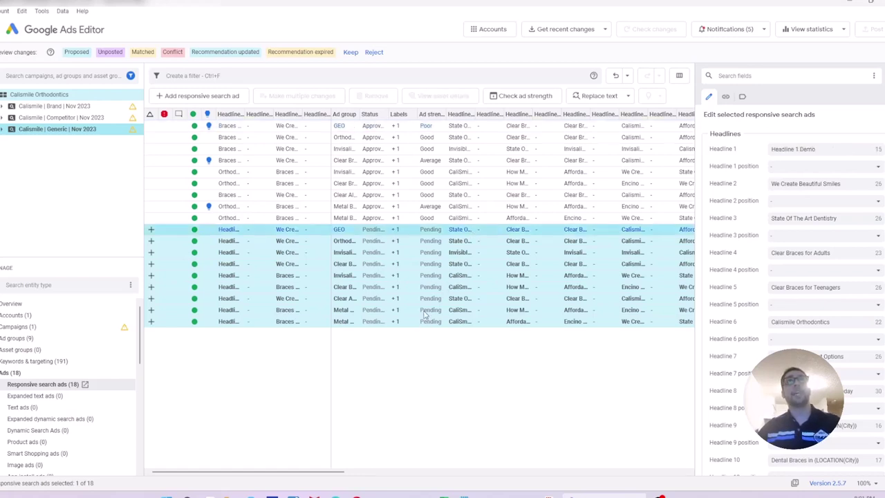
Reject the proposed ads, switch back to Google Sheets and undo the "Headline 1 Demo" entries in column E.
left_click(375, 53)
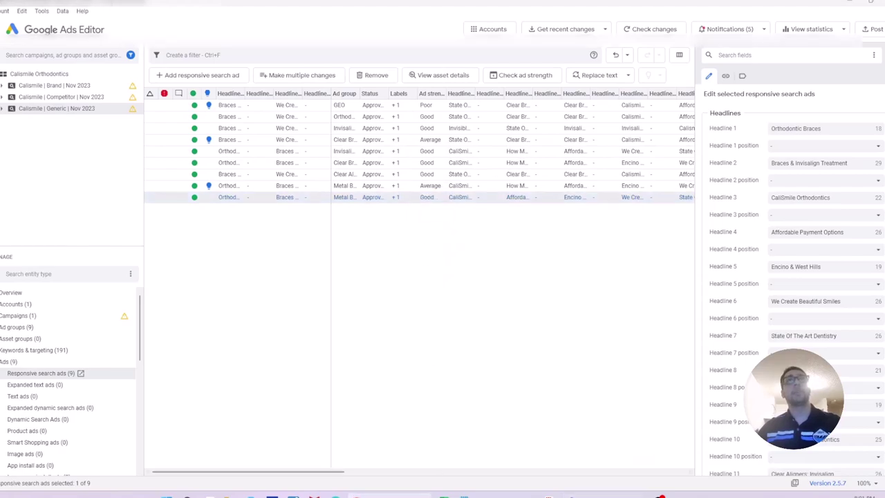
left_click(443, 495)
left_click(310, 215)
left_click(302, 231)
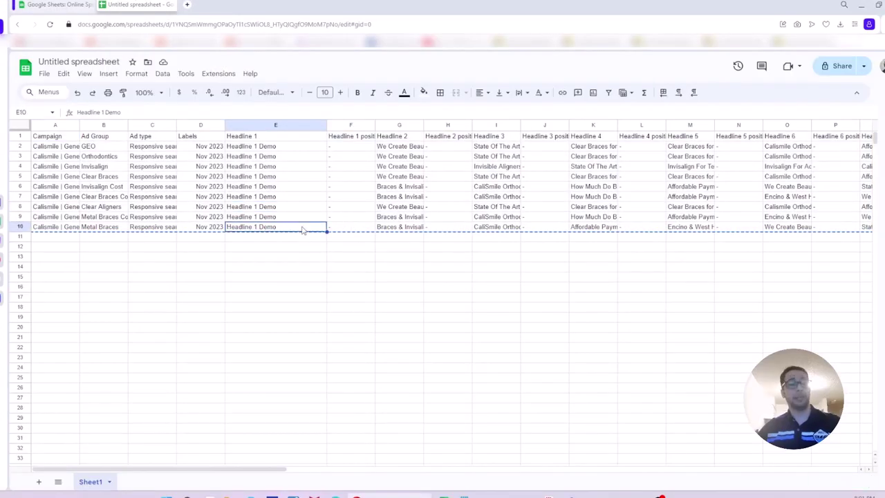
key("ctrl+z")
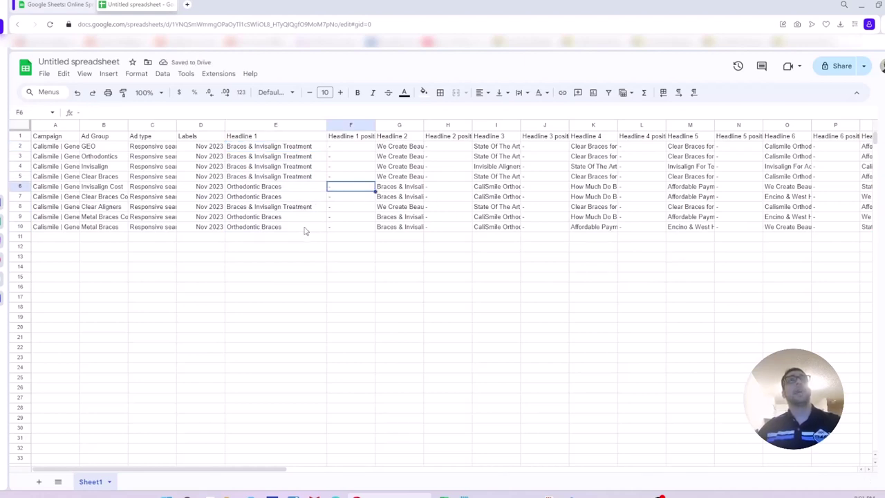
Insert one empty column between the Headline 1 and Headline 1 position columns.
left_click_drag(272, 136, 274, 232)
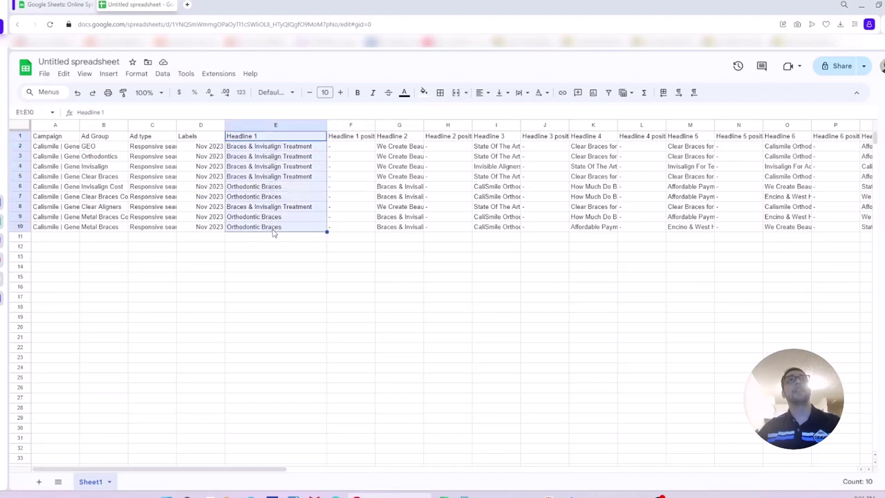
left_click(343, 196)
left_click(302, 188)
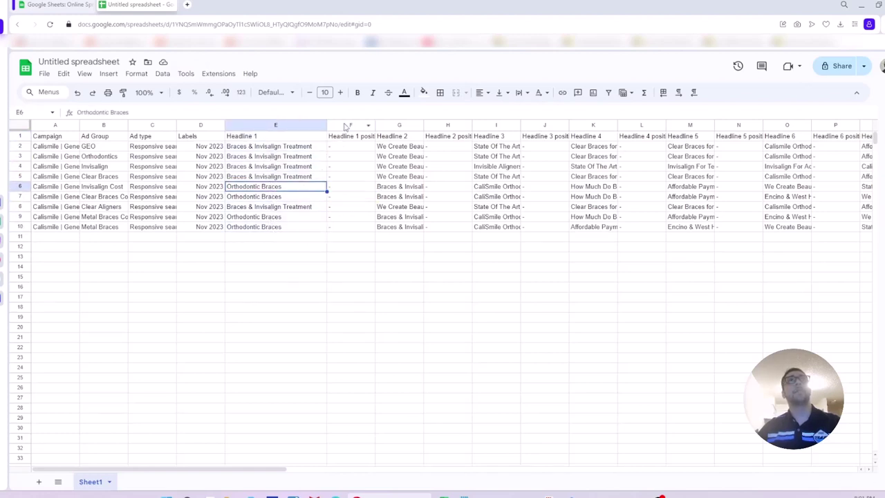
left_click(344, 125)
right_click(343, 125)
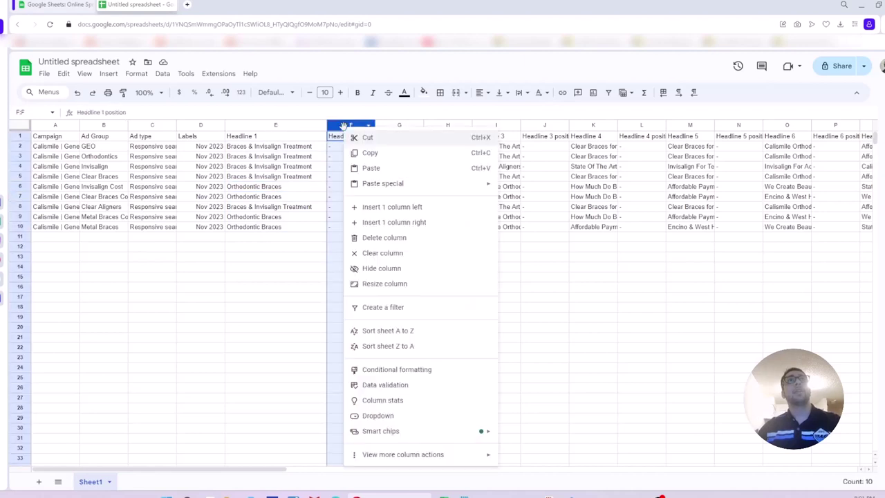
left_click(390, 207)
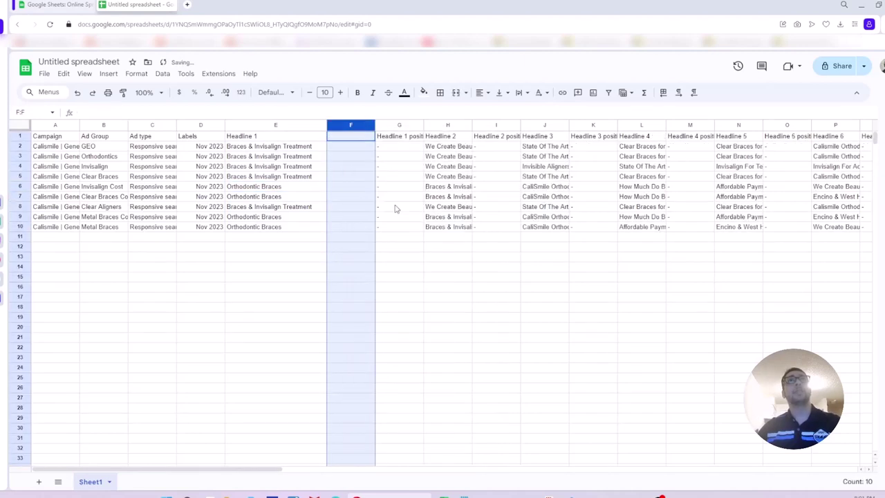
Rename the column E header to "Headline 1#Original".
left_click(349, 138)
left_click(301, 143)
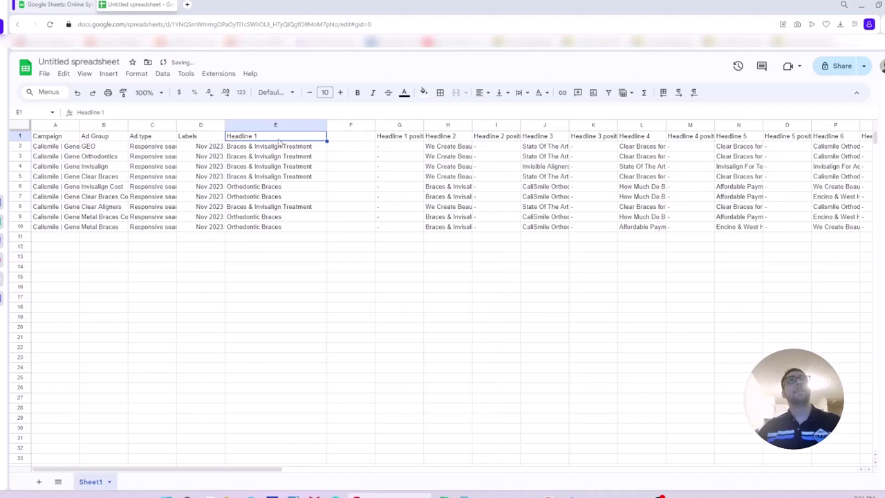
double_click(274, 137)
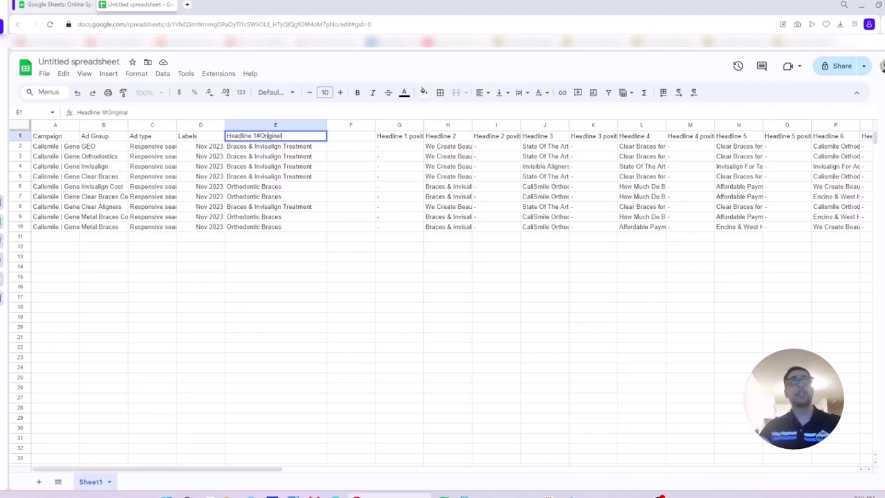
left_click(241, 155)
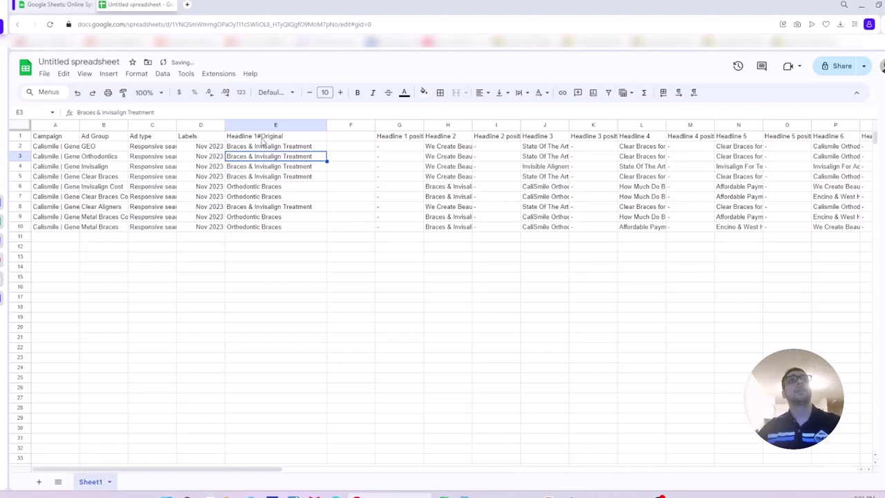
double_click(263, 138)
left_click_drag(256, 136, 282, 136)
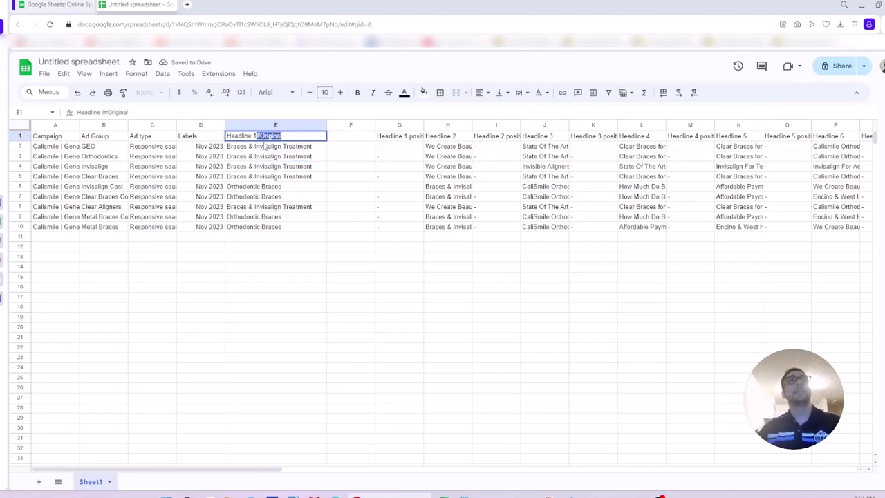
left_click(272, 148)
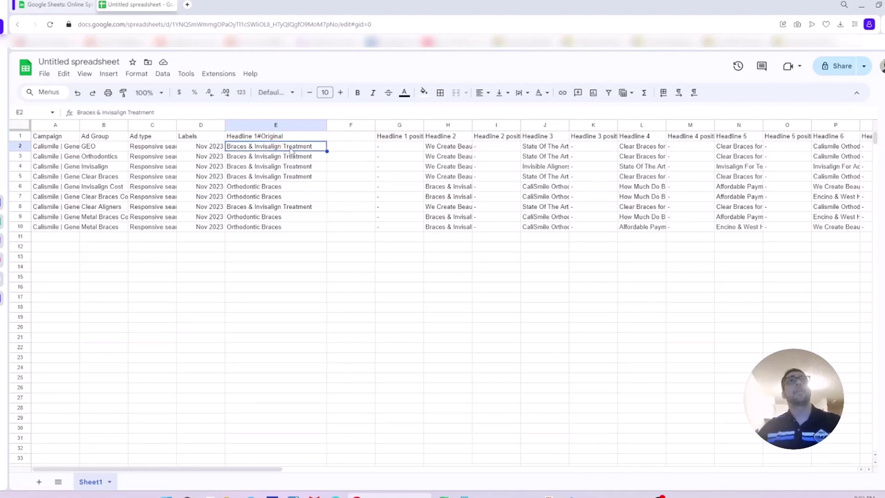
left_click_drag(269, 152, 268, 231)
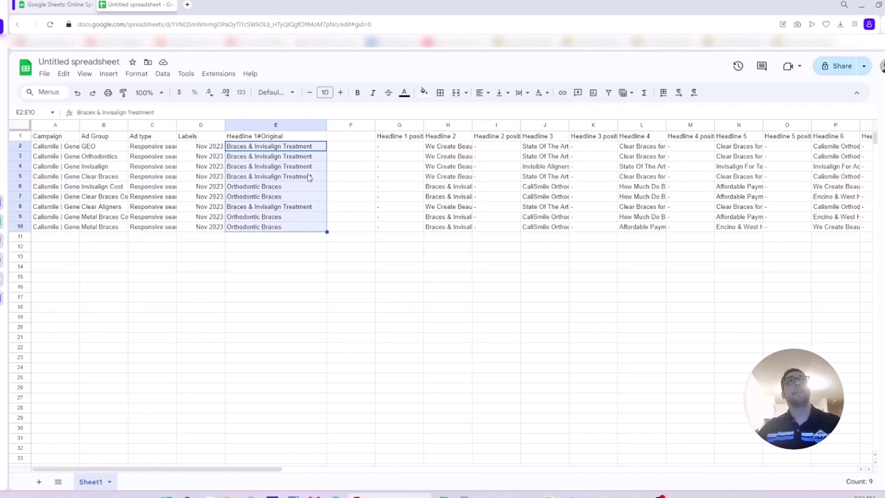
Label the empty column F with the header "Headline 1".
left_click(345, 150)
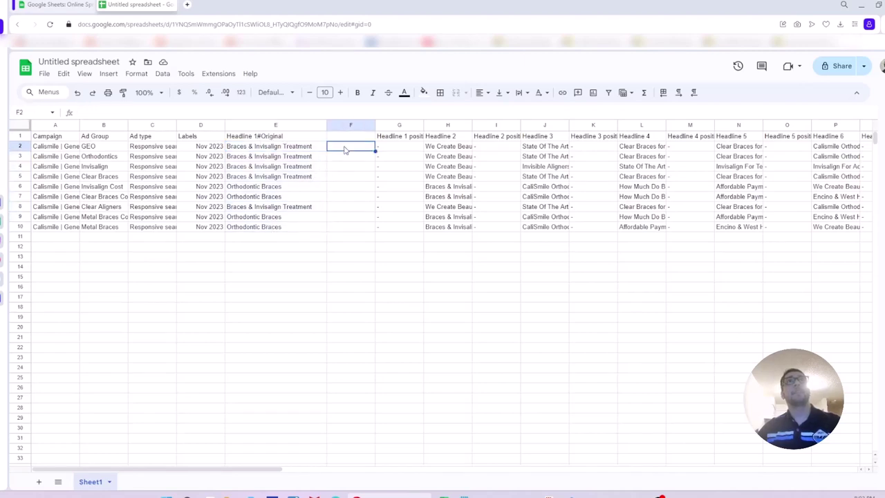
left_click(346, 140)
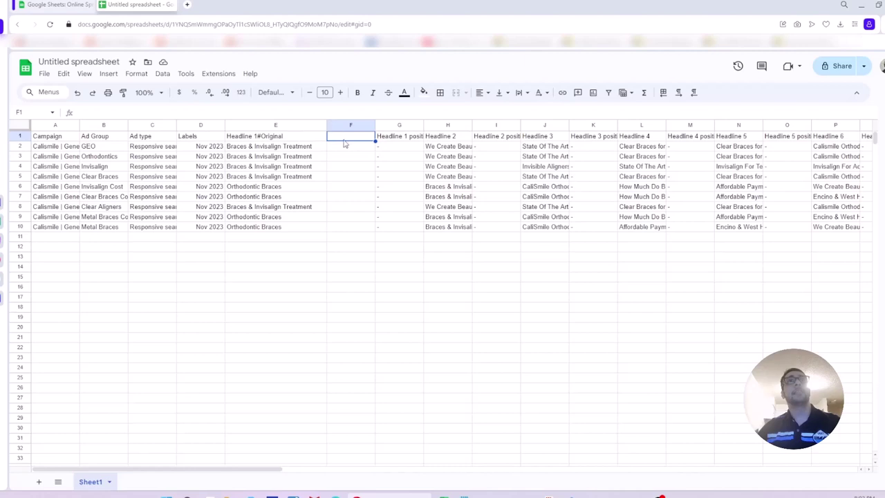
type("Headline 1")
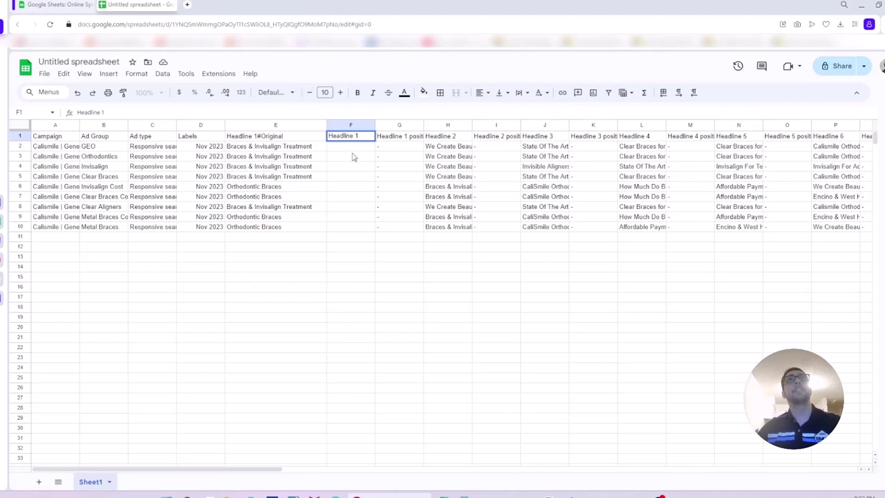
left_click(352, 156)
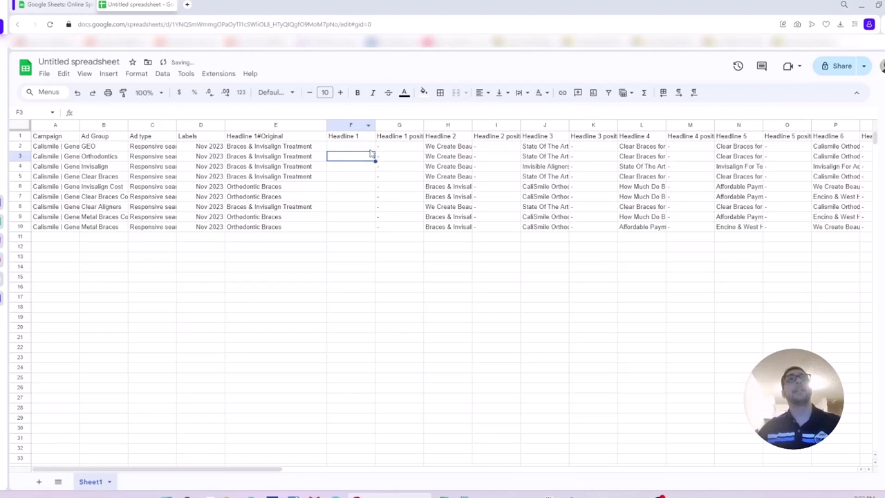
double_click(255, 137)
Fill the new Headline 1 cells F2 to F10 with "Headline 1 Demo" and widen column F to show the full text.
left_click(332, 149)
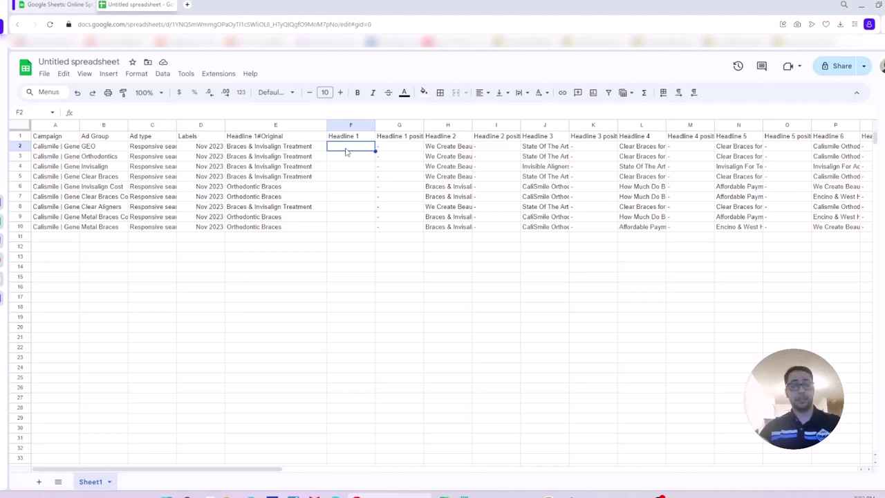
type("H")
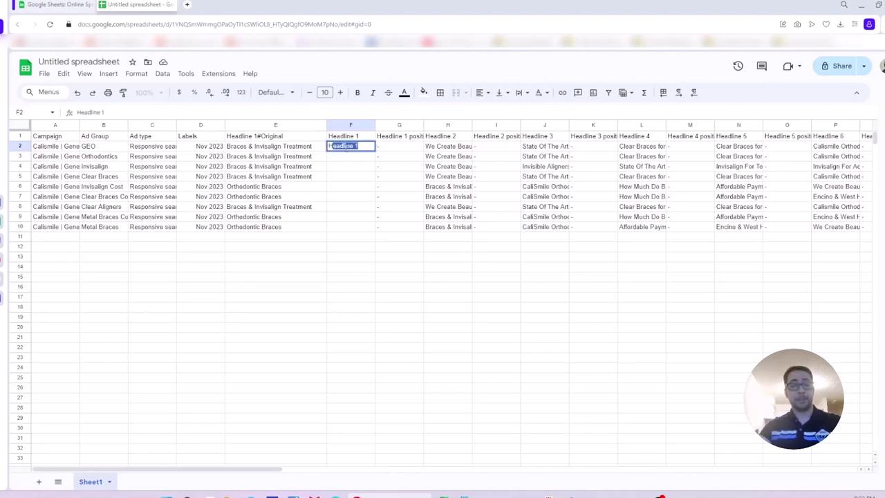
type("eadline")
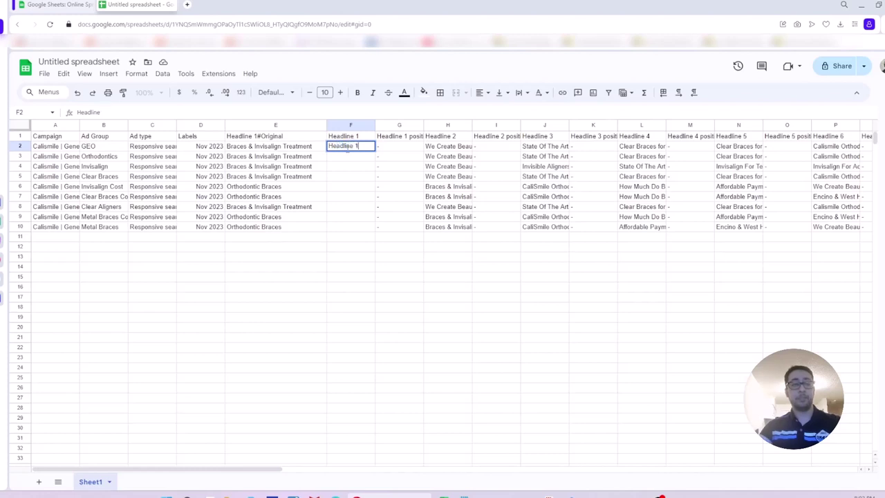
type(" 1 Demo")
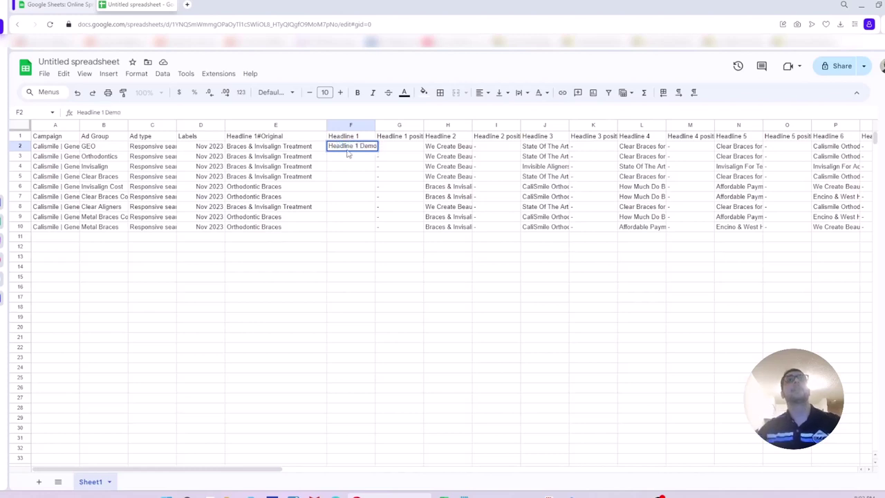
key("Return")
left_click(349, 148)
key("ctrl+c")
left_click_drag(350, 159, 350, 230)
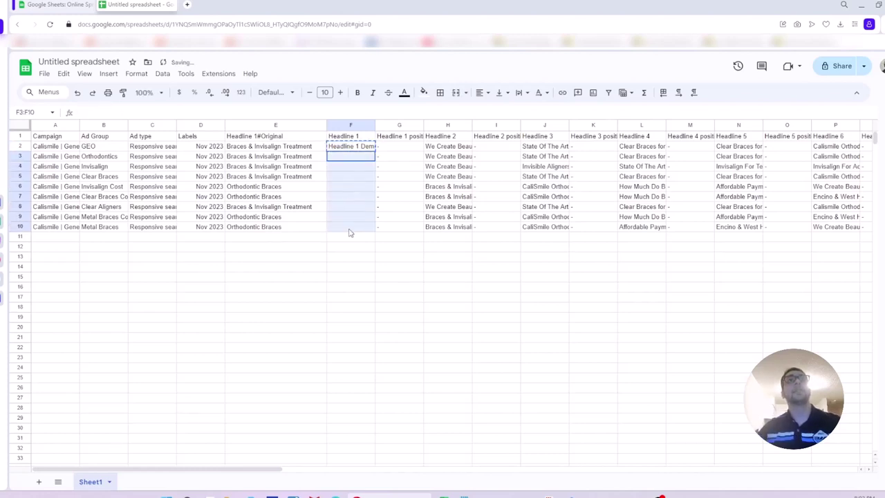
key("ctrl+v")
left_click(378, 125)
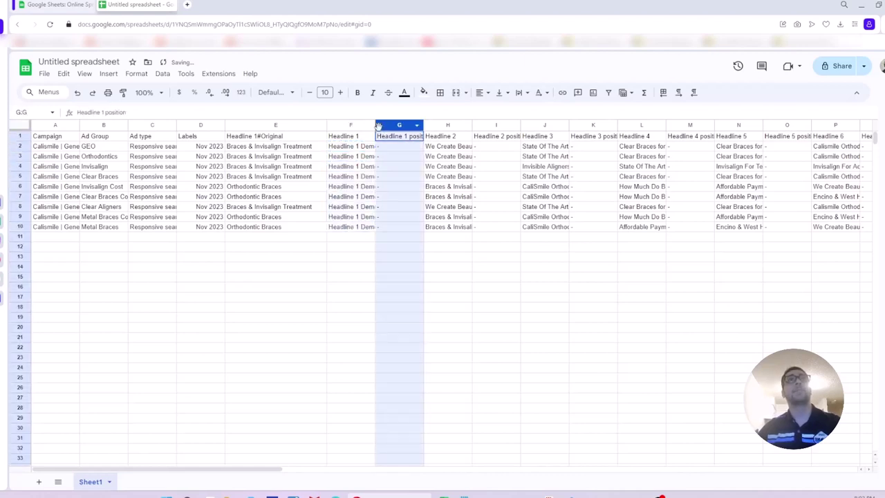
left_click_drag(376, 125, 389, 126)
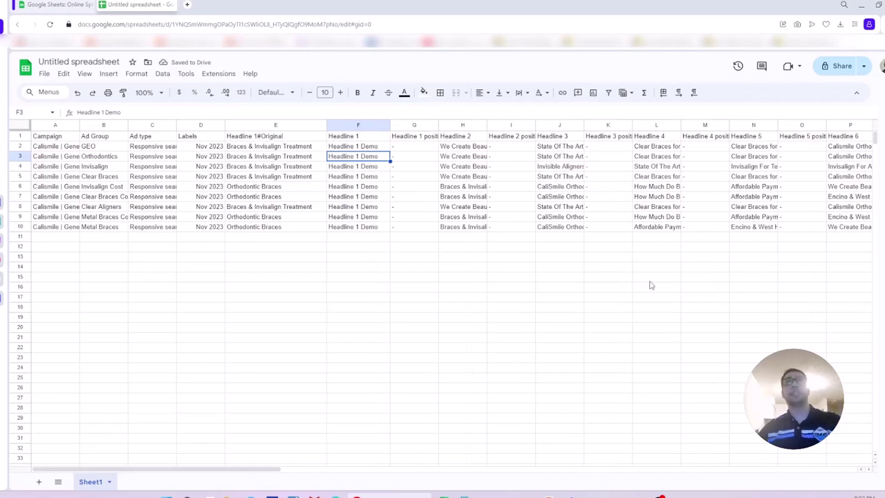
Insert one empty column between the Description 1 and Description 1 position columns.
left_click_drag(257, 470, 716, 470)
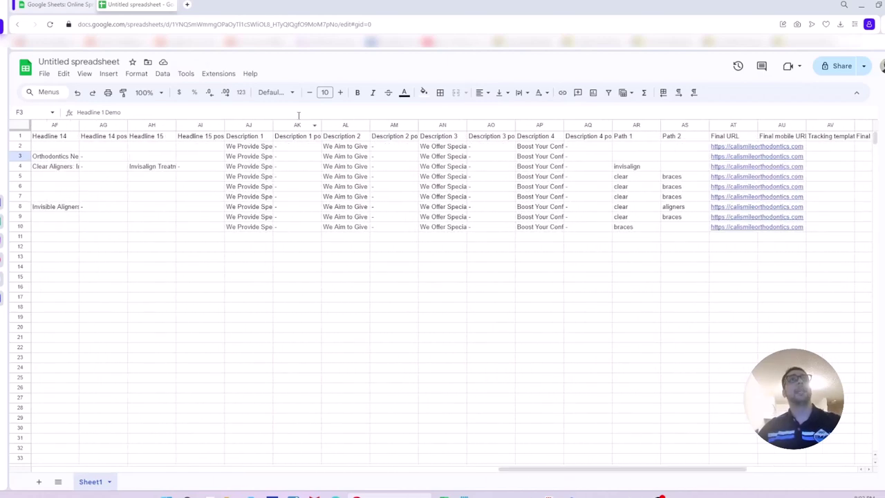
left_click_drag(367, 473, 744, 470)
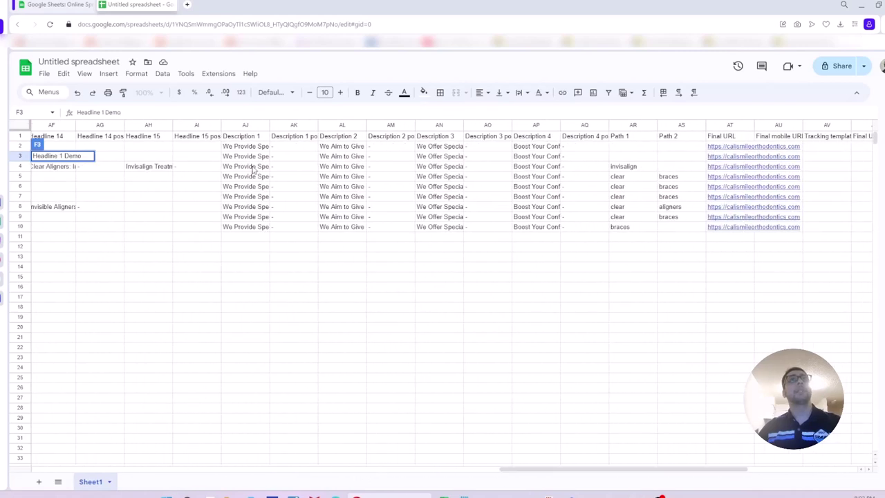
left_click(239, 137)
left_click(280, 126)
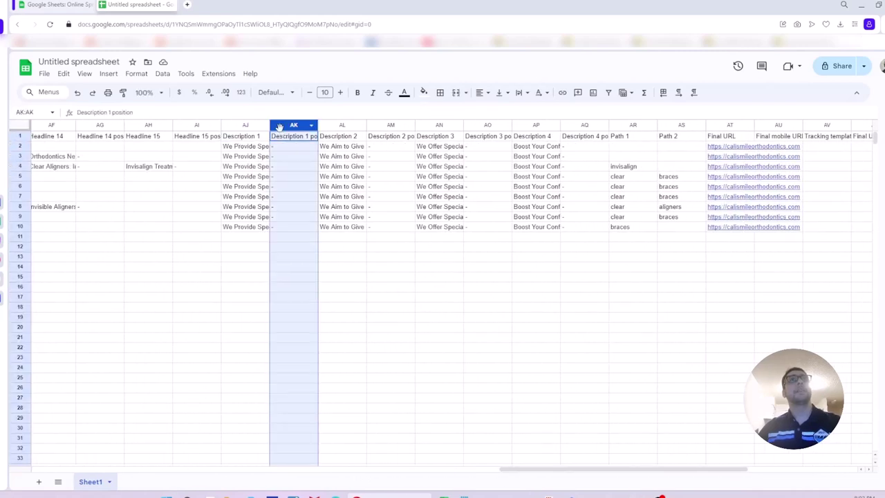
right_click(282, 127)
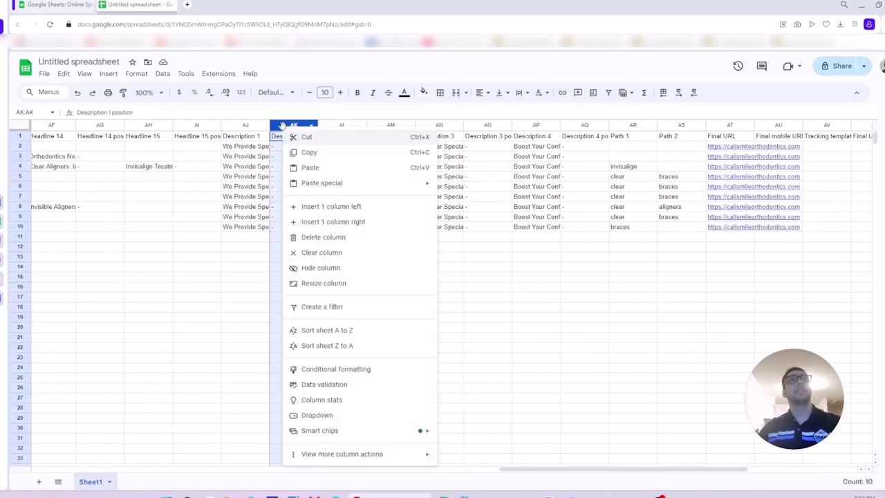
left_click(324, 211)
Fit column AJ's width to its text and rename its header to "Description 1#Original".
left_click(267, 137)
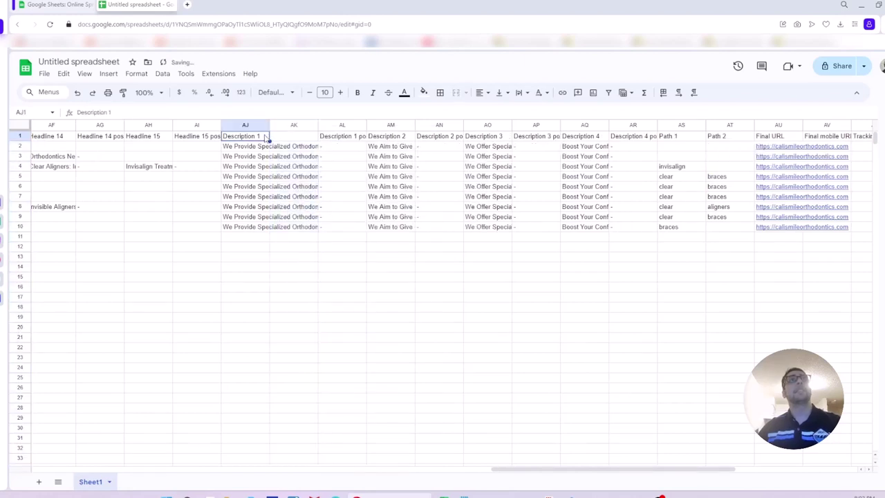
double_click(269, 125)
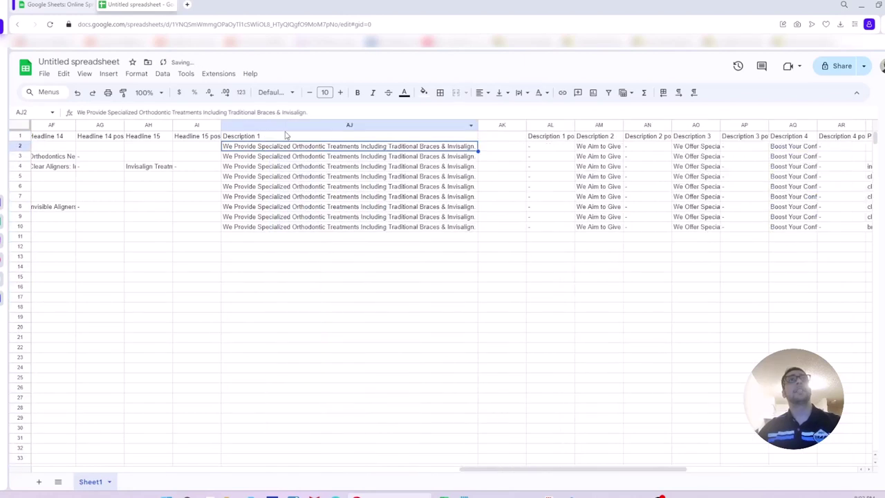
double_click(274, 136)
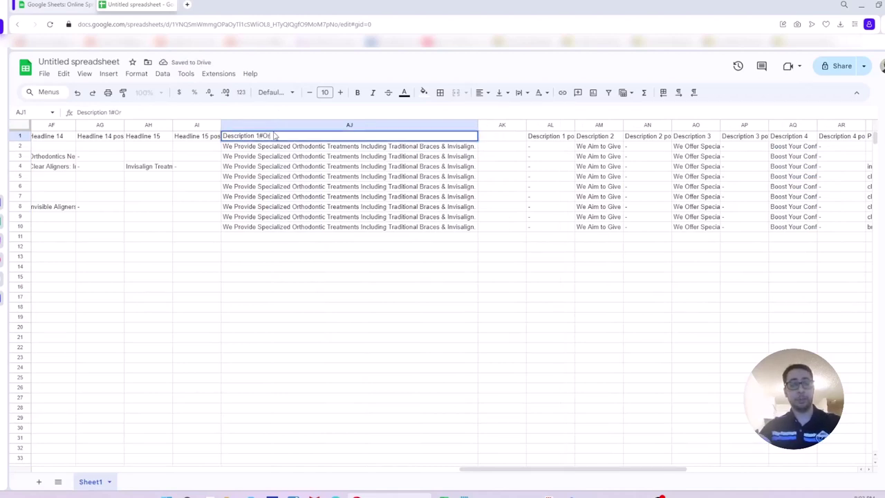
type("#Original")
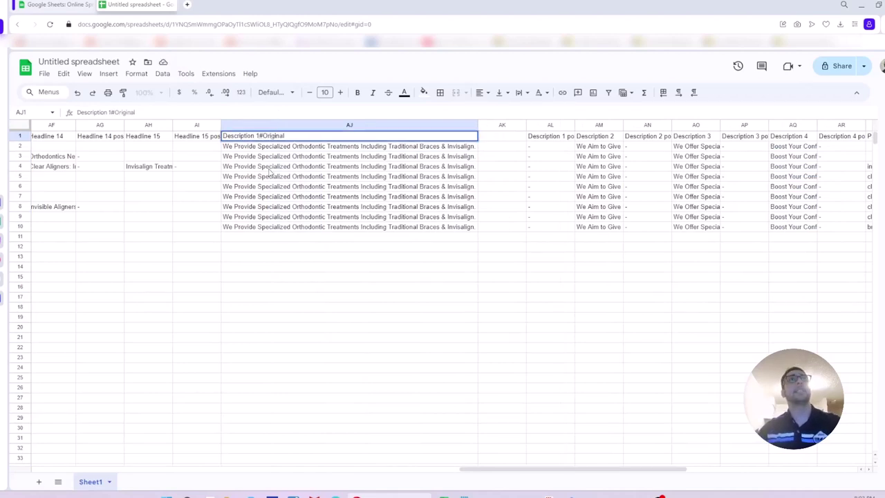
key("Return")
left_click(270, 138)
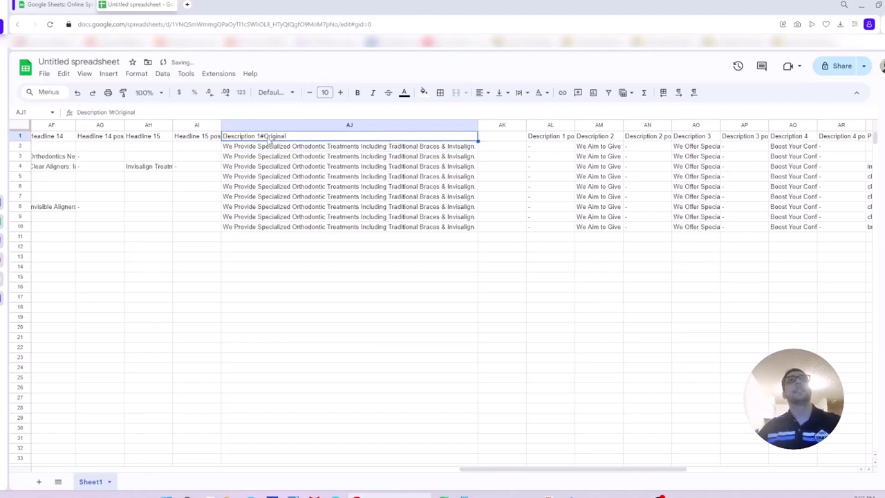
double_click(270, 139)
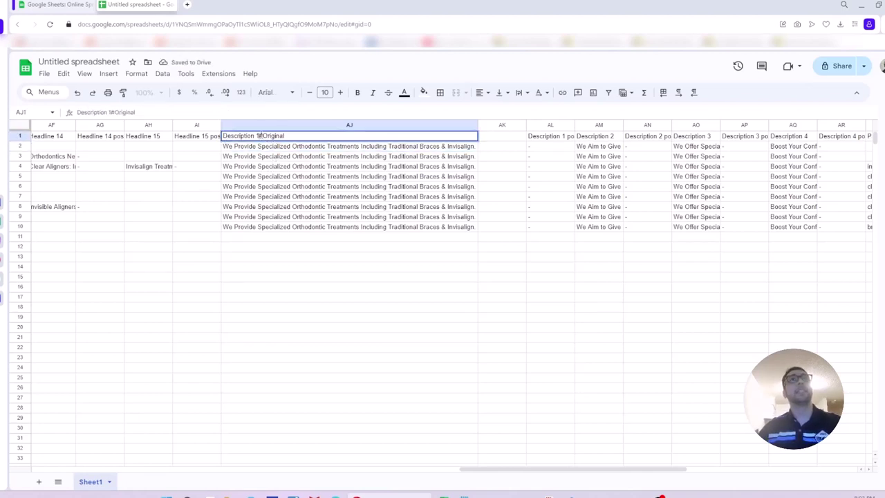
left_click_drag(263, 135, 292, 135)
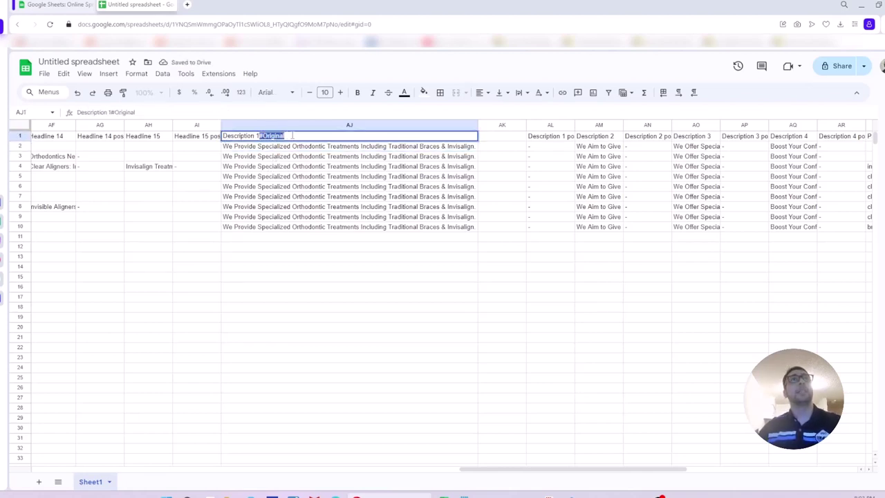
left_click(261, 135)
left_click(304, 146)
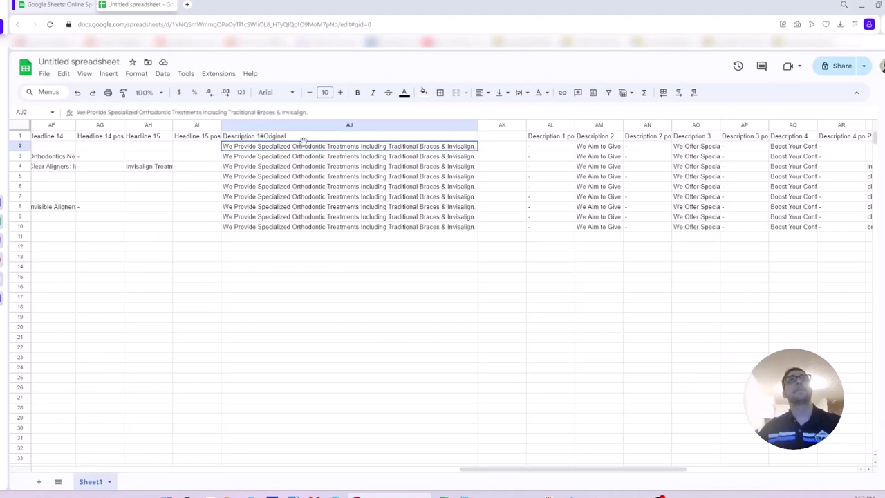
Label the empty column AK with the header "Description 1".
left_click(503, 140)
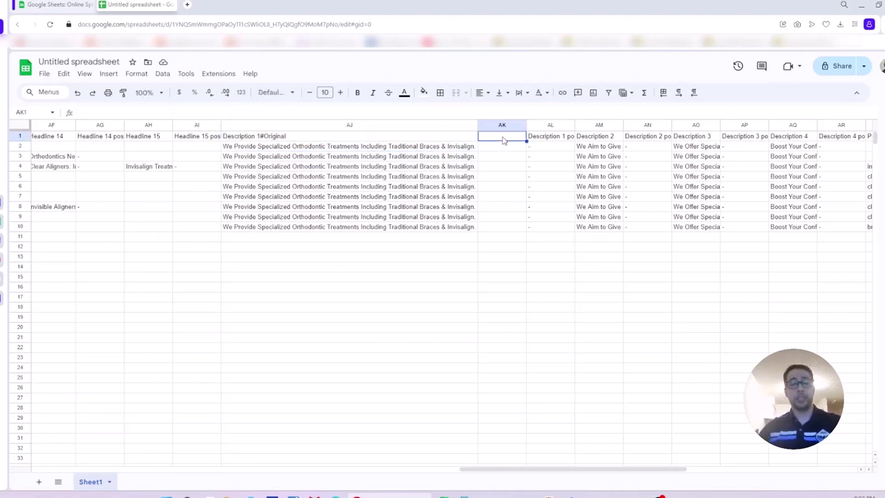
type("D")
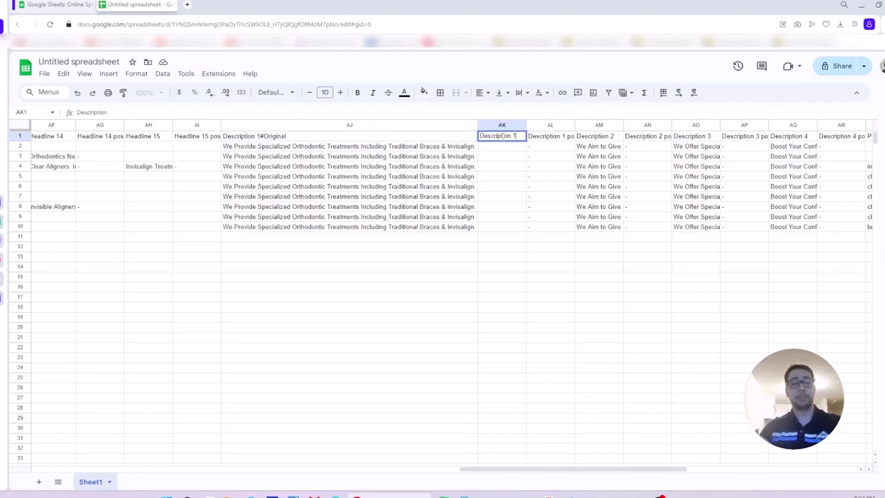
type("escription 1")
key("Return")
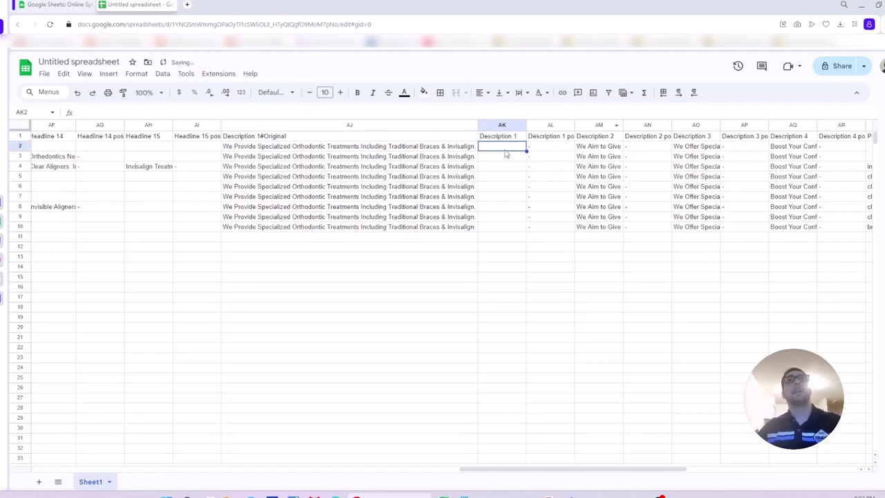
Fill cells AK2 to AK10 with "Description 1 Demo" and widen column AK.
type("Description 1")
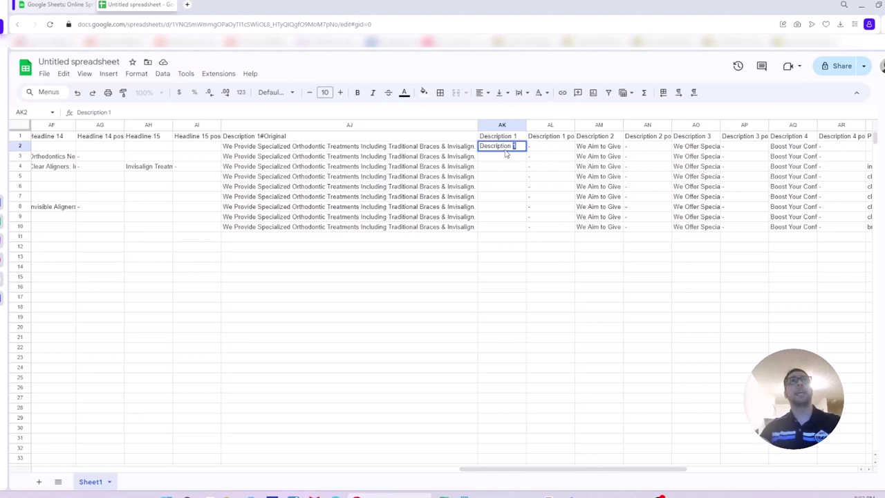
type("Demo")
left_click_drag(526, 124, 582, 125)
key("ctrl+c")
left_click_drag(537, 158, 542, 227)
key("ctrl+v")
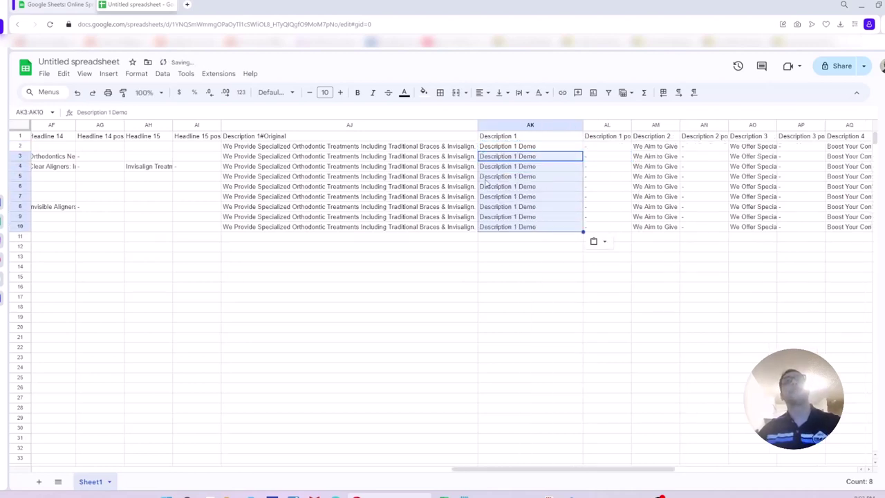
left_click(557, 249)
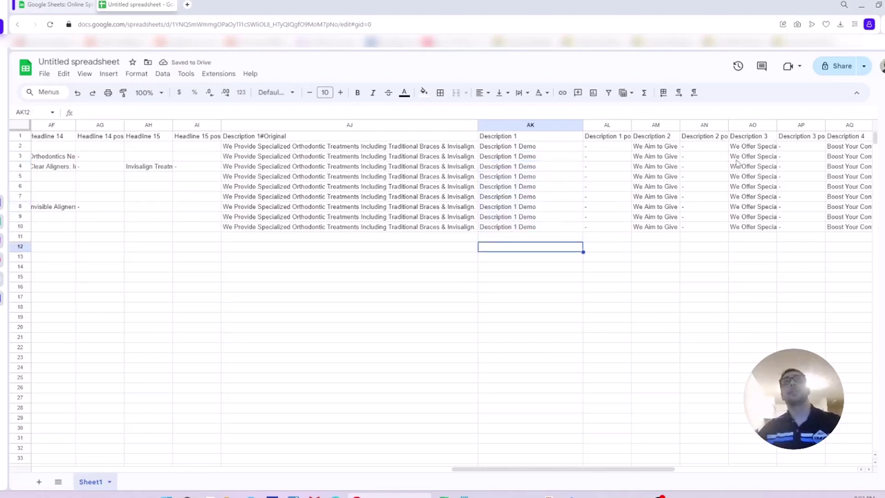
Copy rows 1 to 10 of the sheet, including the header row.
left_click_drag(589, 468, 586, 469)
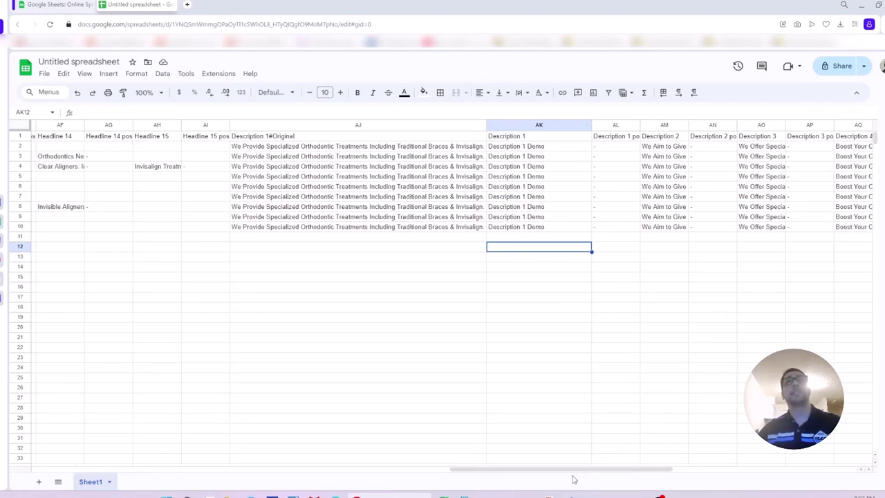
left_click_drag(560, 470, 150, 461)
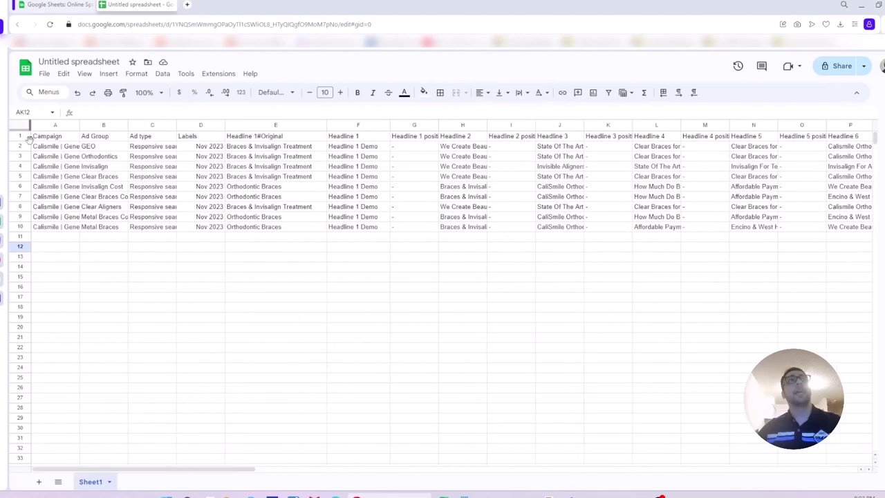
left_click_drag(21, 139, 19, 222)
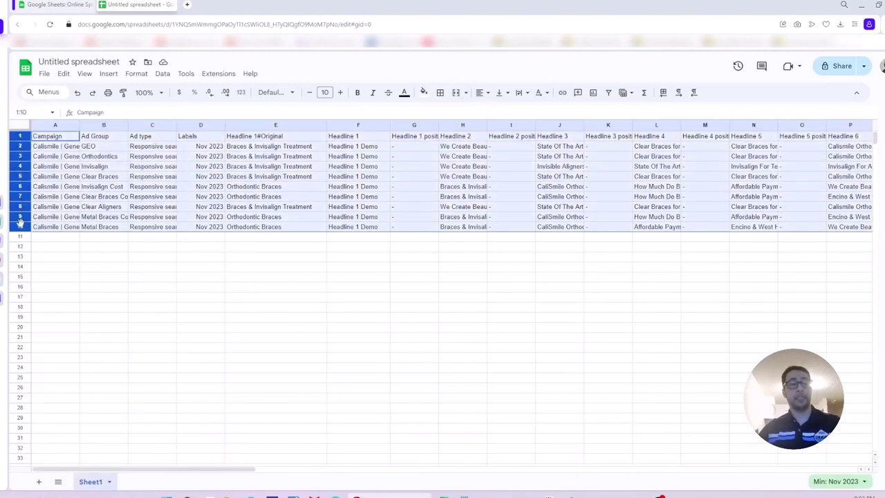
right_click(19, 220)
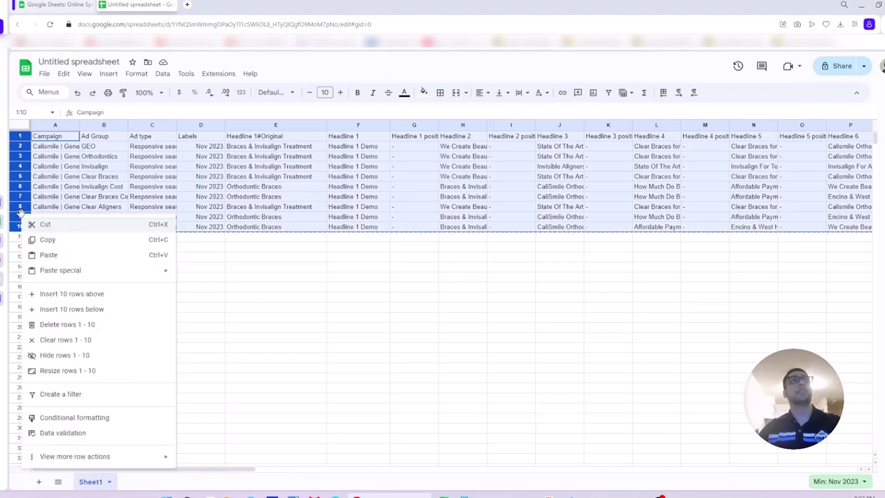
left_click(52, 242)
Switch to Google Ads Editor and start multiple changes for responsive search ads, with data that includes columns for campaigns and/or ad groups.
left_click(571, 495)
left_click(271, 151)
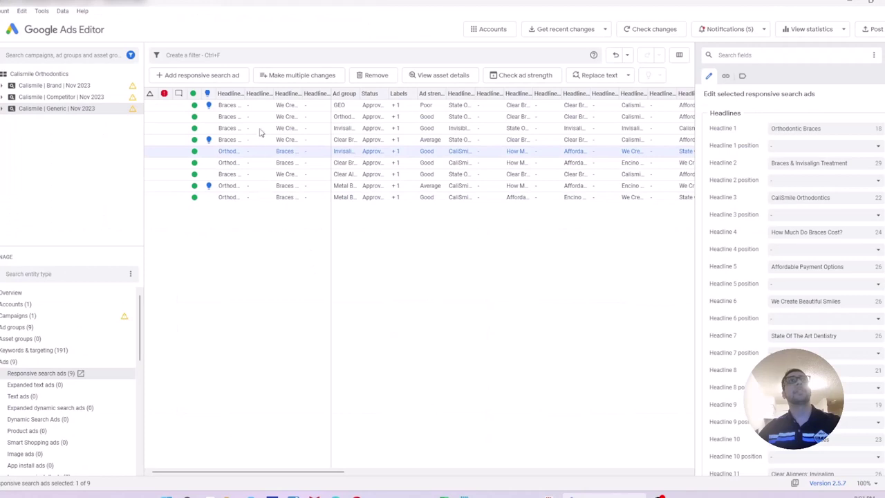
left_click(310, 77)
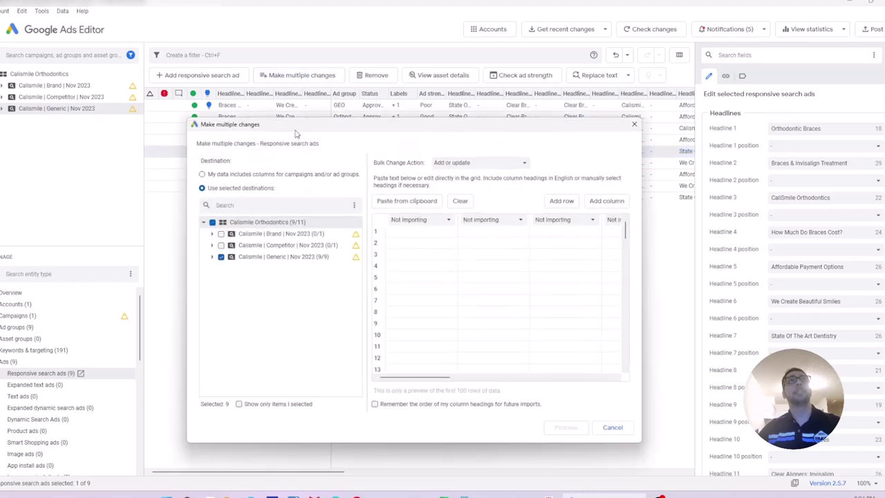
left_click(244, 178)
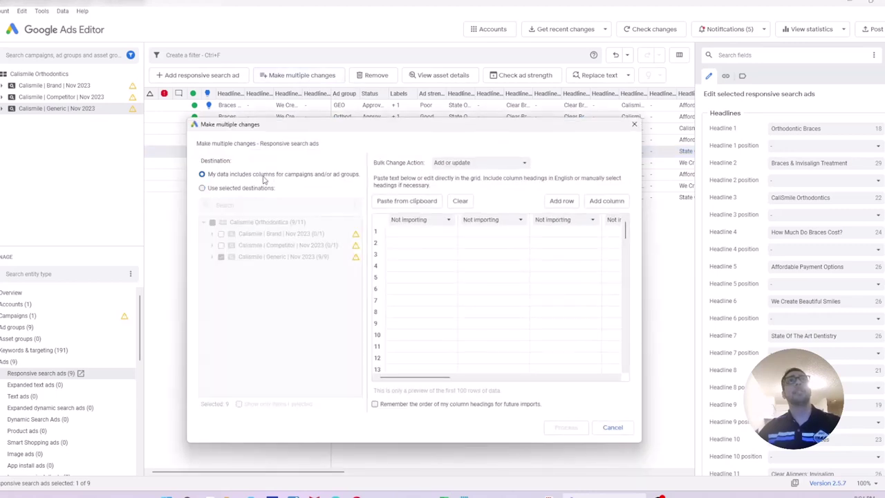
Paste the copied rows into the import grid, process them, and finish to review the proposed changes.
left_click(408, 233)
key("ctrl+v")
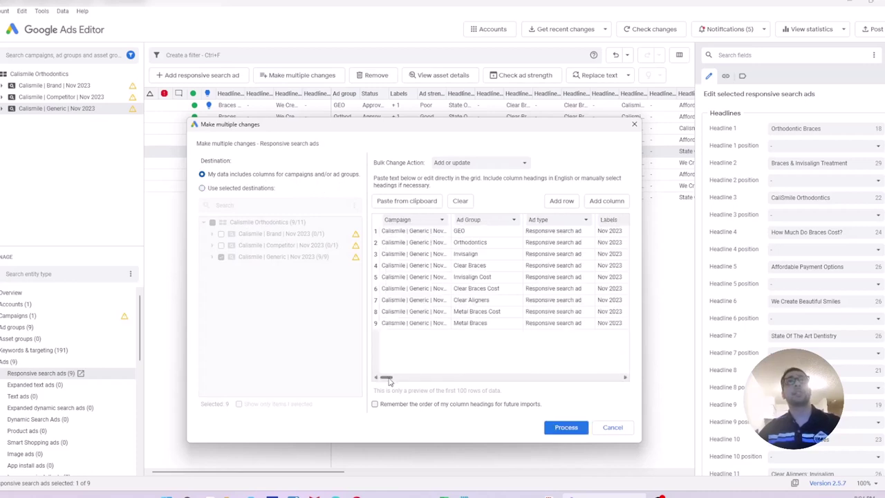
left_click(568, 427)
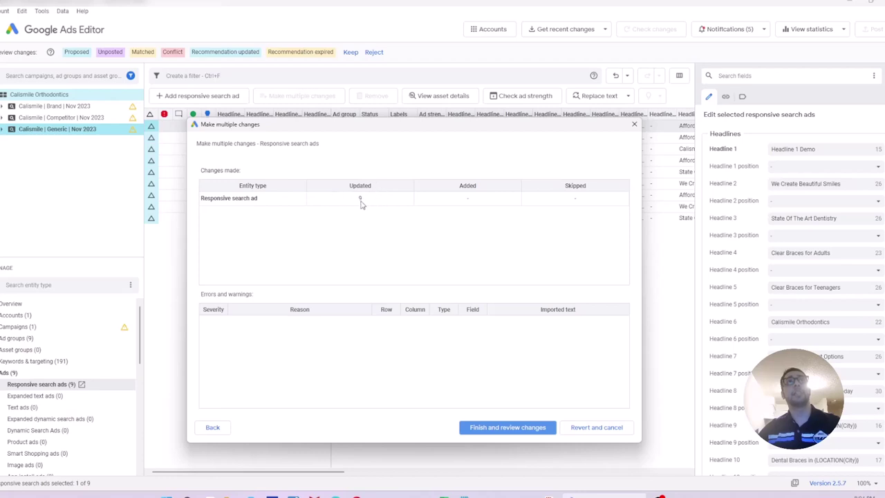
left_click(507, 427)
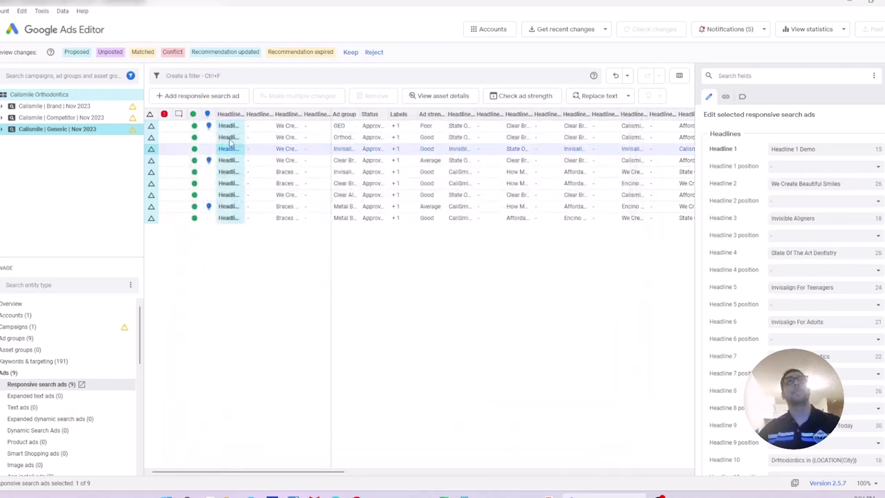
Widen the Headline 1 column to show its full text and look through the updated ads.
left_click(280, 160)
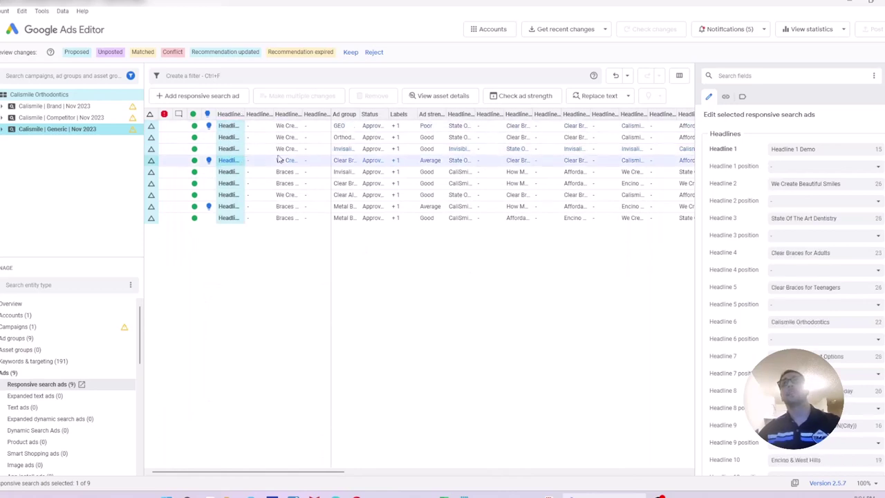
left_click(274, 182)
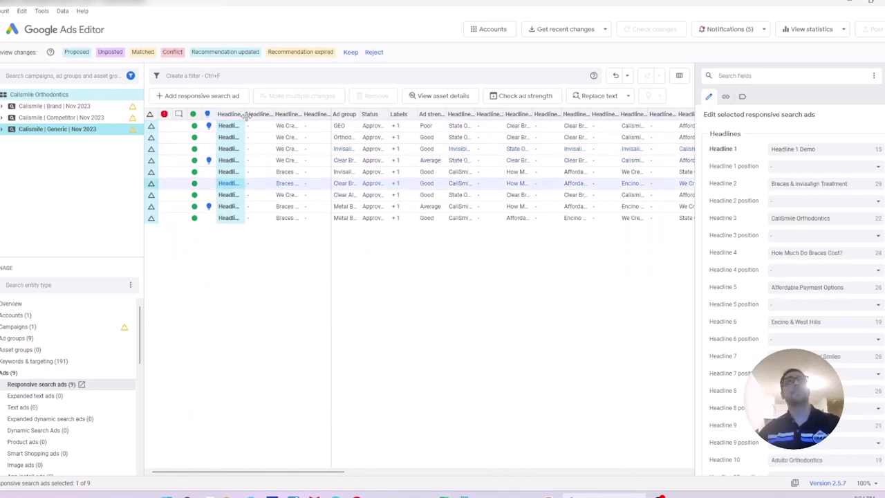
left_click_drag(246, 113, 274, 113)
left_click(275, 129)
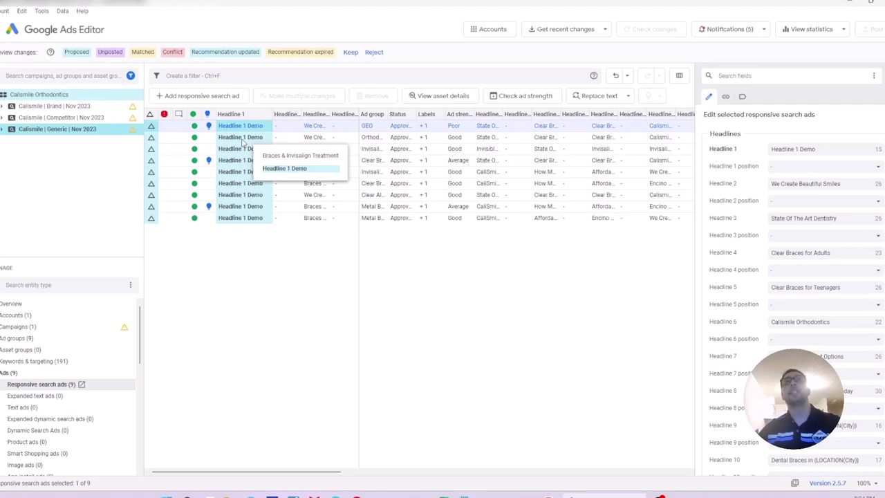
left_click(419, 157)
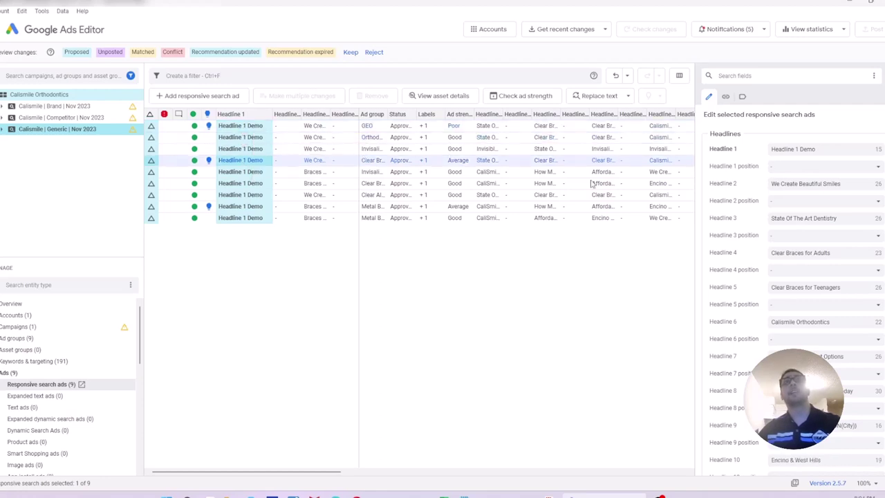
Check the Headline 1 and Description 1 fields of the selected Clear Braces ad.
left_click_drag(832, 152, 775, 144)
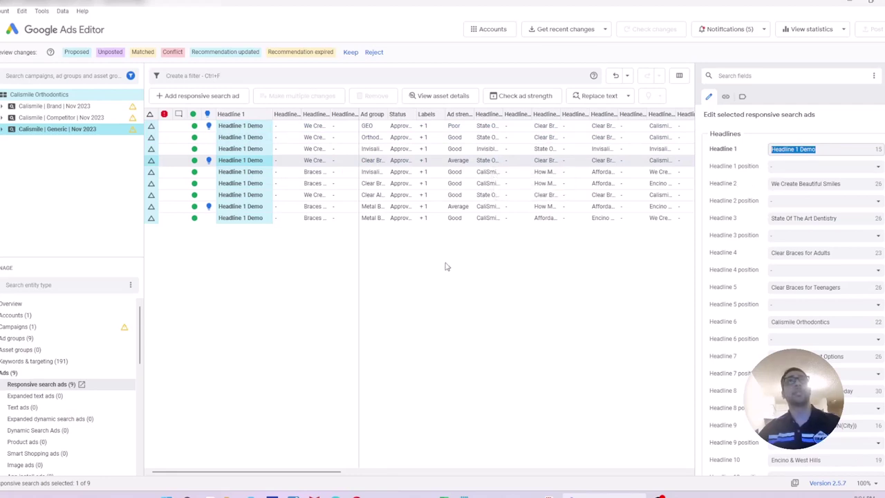
scroll(788, 290, "down", 5)
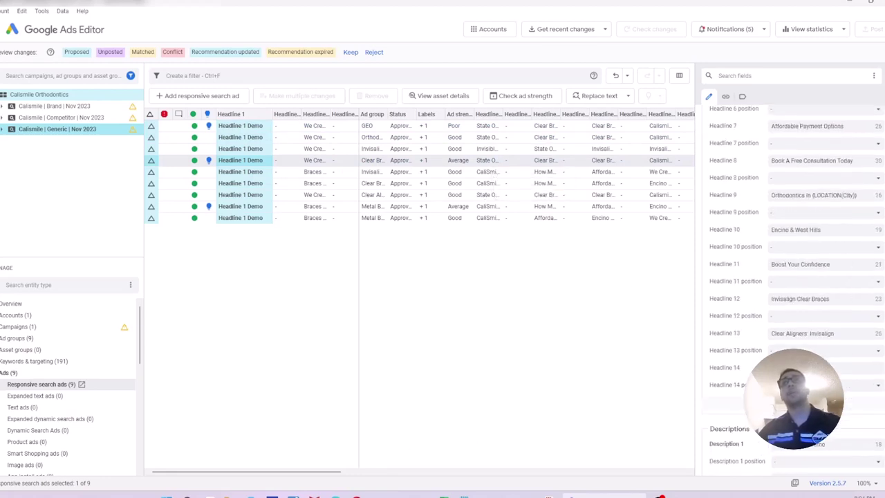
scroll(788, 290, "down", 3)
left_click_drag(834, 244, 766, 244)
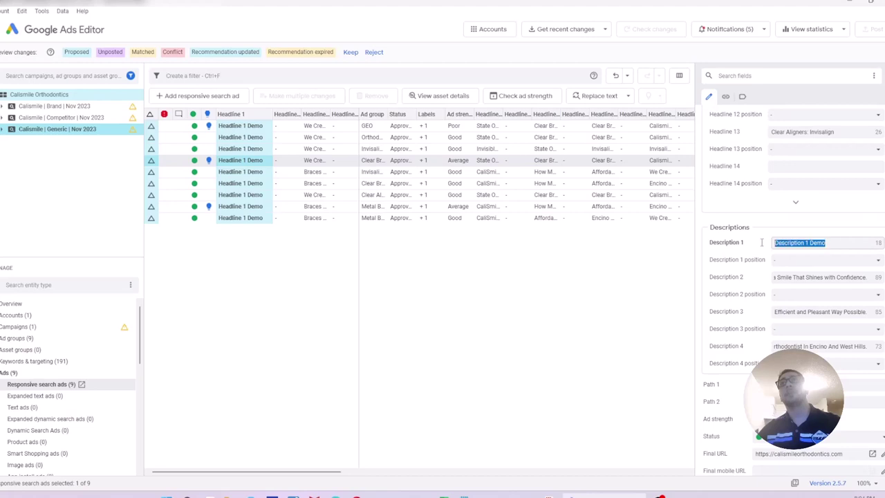
left_click(832, 244)
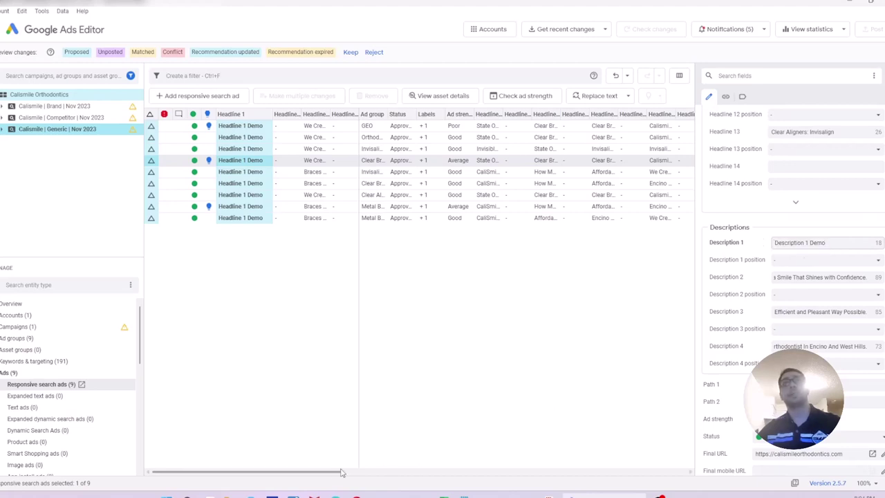
Widen the Description 1 column in the ads list to show its full text and check the ads.
left_click_drag(335, 472, 596, 472)
left_click(537, 148)
left_click_drag(504, 114, 568, 112)
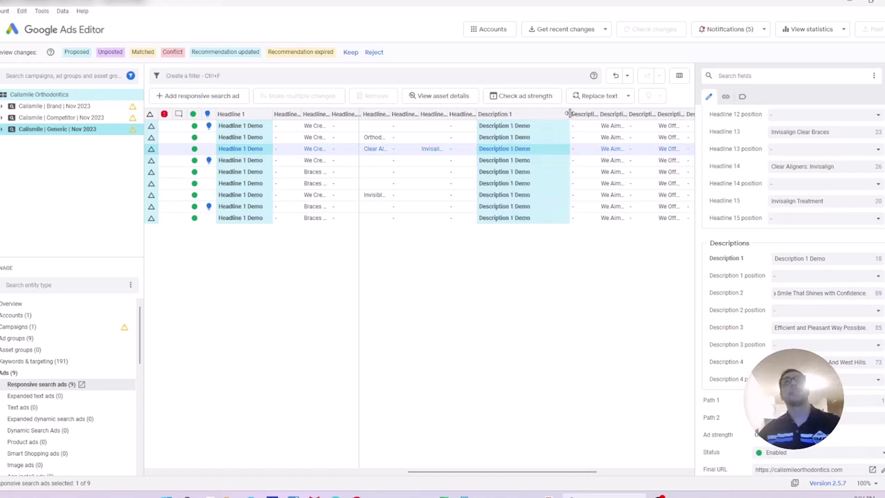
left_click(539, 206)
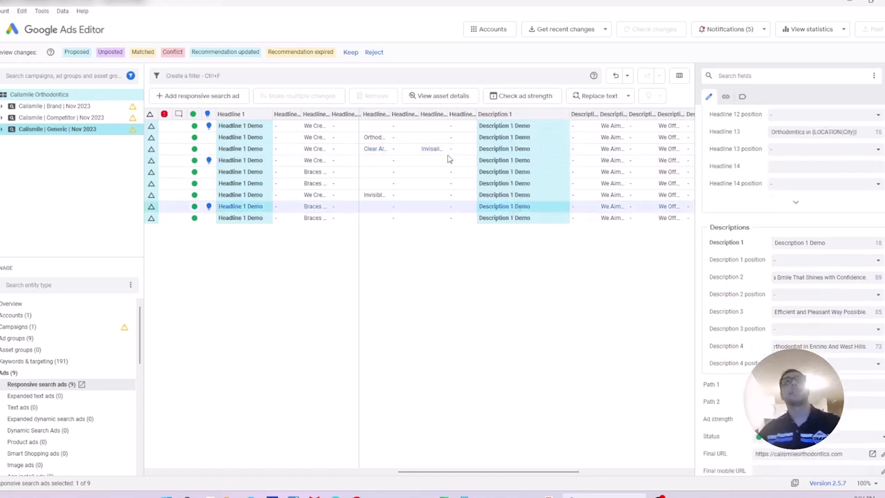
Keep the proposed changes to the responsive search ads.
left_click(351, 54)
left_click(325, 140)
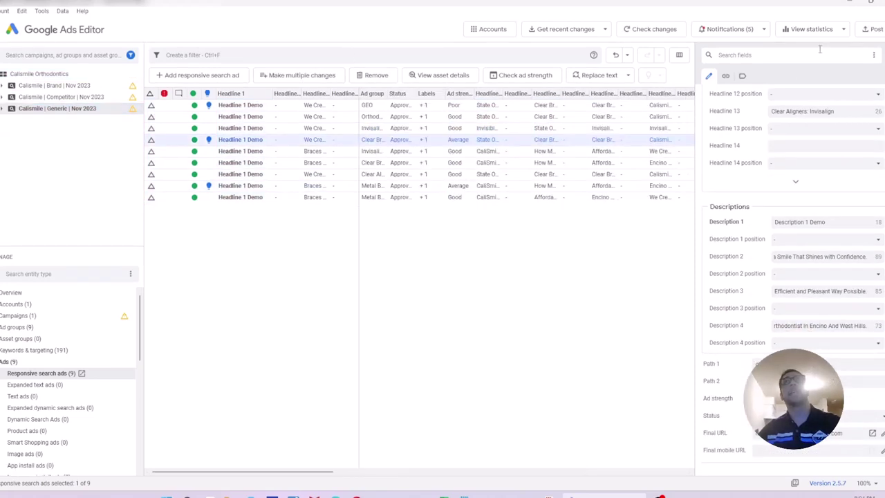
left_click(483, 153)
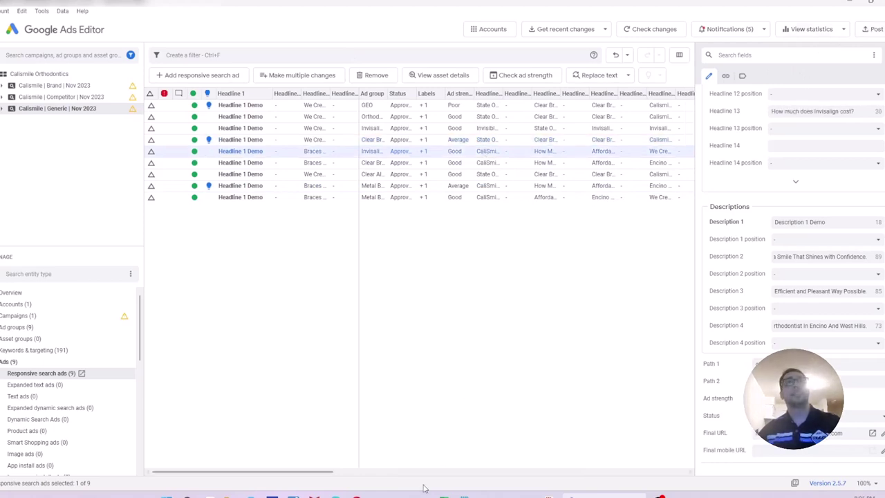
Switch back to the Google Sheets spreadsheet and examine the "#Original" suffix in the header of column E.
mouse_move(389, 494)
left_click(388, 453)
left_click(300, 349)
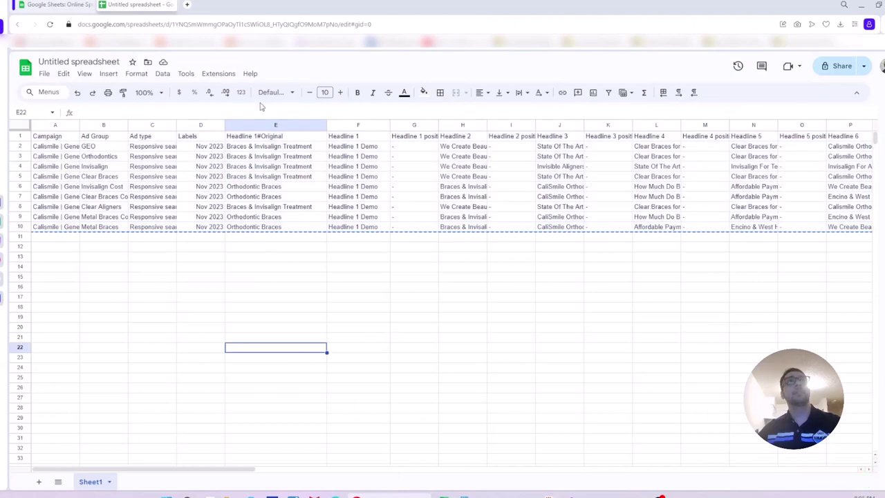
left_click(278, 138)
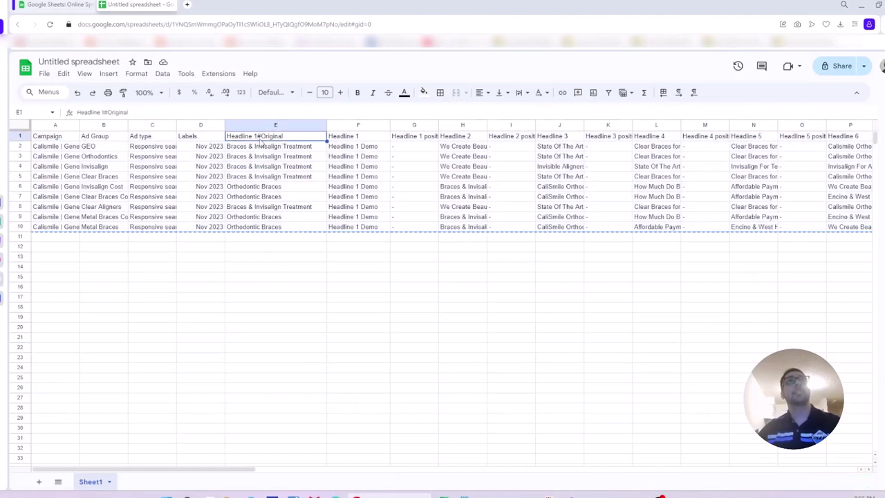
double_click(261, 137)
left_click_drag(257, 137, 284, 136)
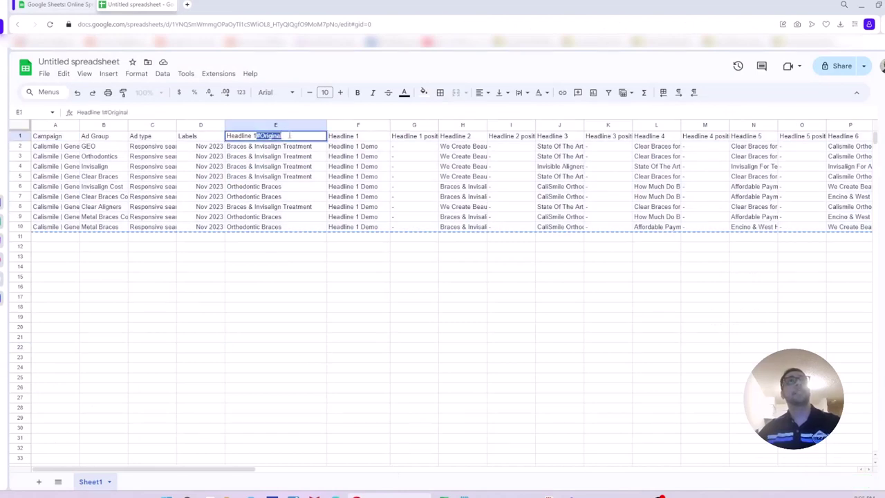
left_click(272, 143)
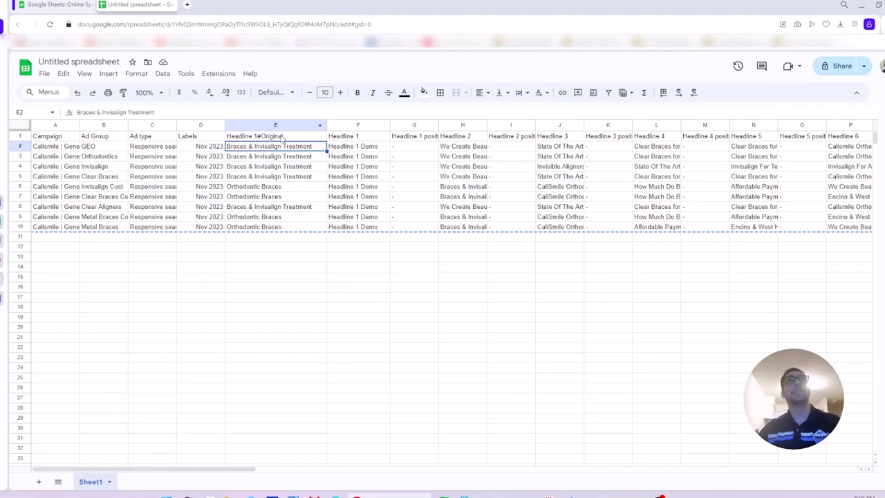
Compare the Headline 1 column's header and replacement values with the adjacent Headline 1#Original column.
left_click(356, 137)
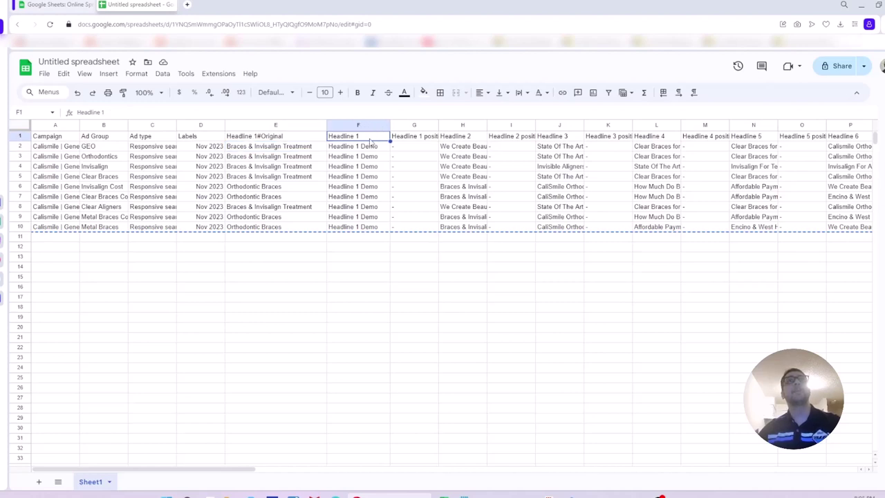
double_click(360, 137)
double_click(346, 136)
key("Return")
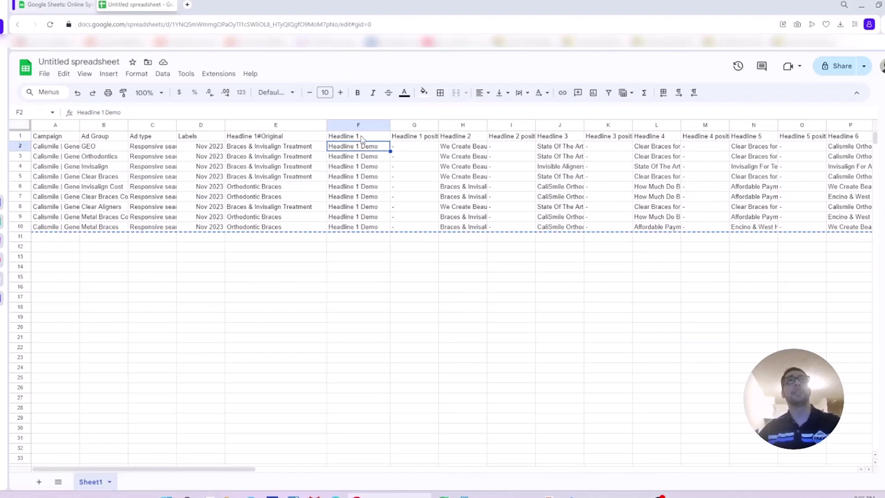
left_click_drag(363, 150, 367, 225)
left_click(287, 197)
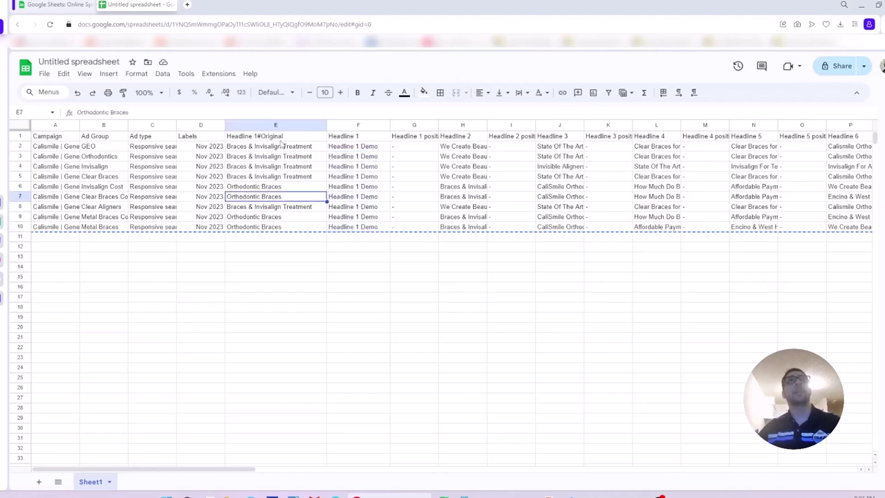
left_click(283, 137)
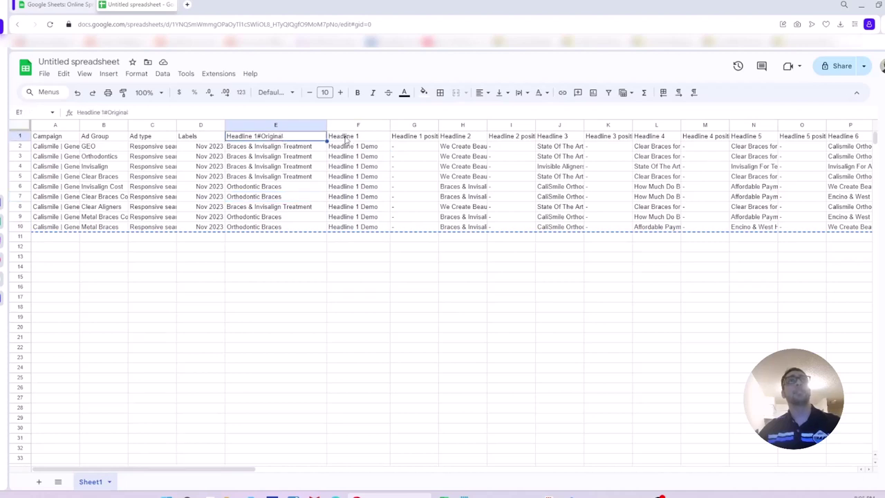
left_click(282, 124)
left_click(344, 125, "shift")
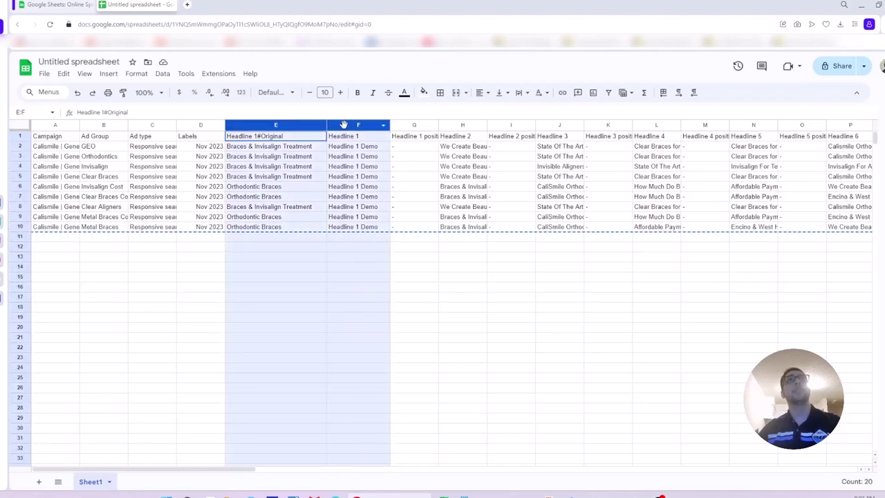
left_click(416, 218)
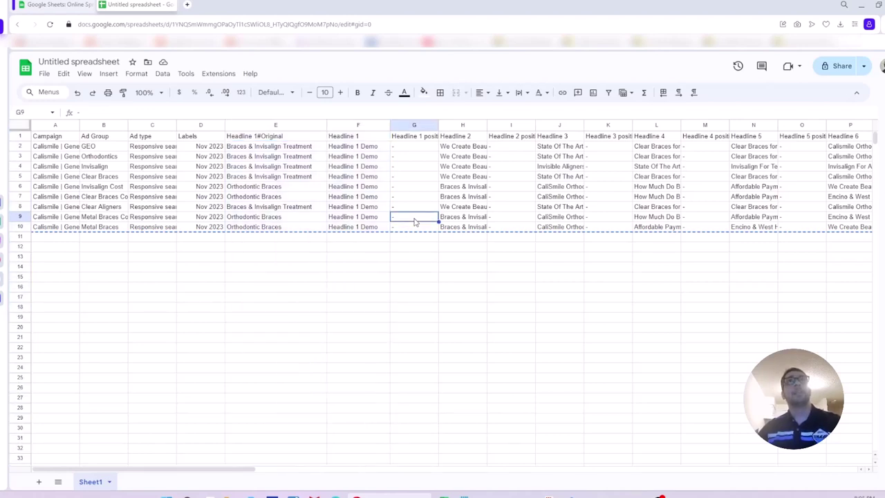